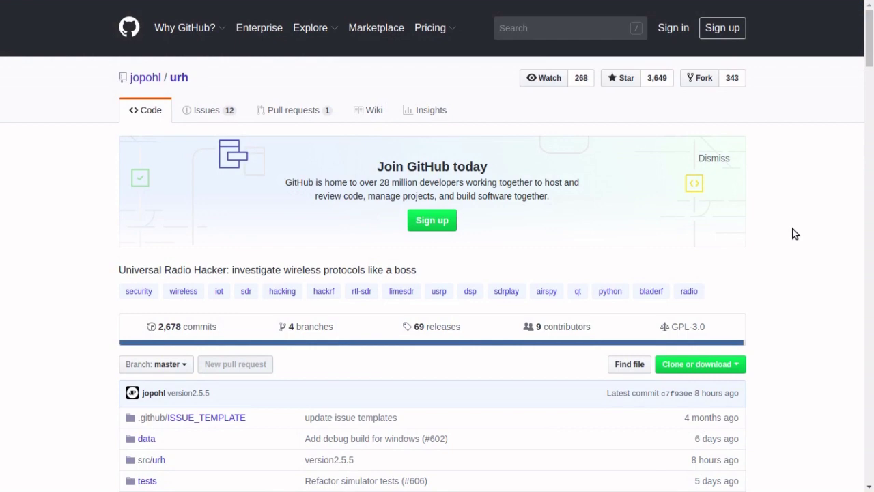
Scroll the urh GitHub README past Features and Installation down to the Screenshots
{"action": "scroll", "coordinate": [796, 234], "scroll_direction": "down", "scroll_amount": 10}
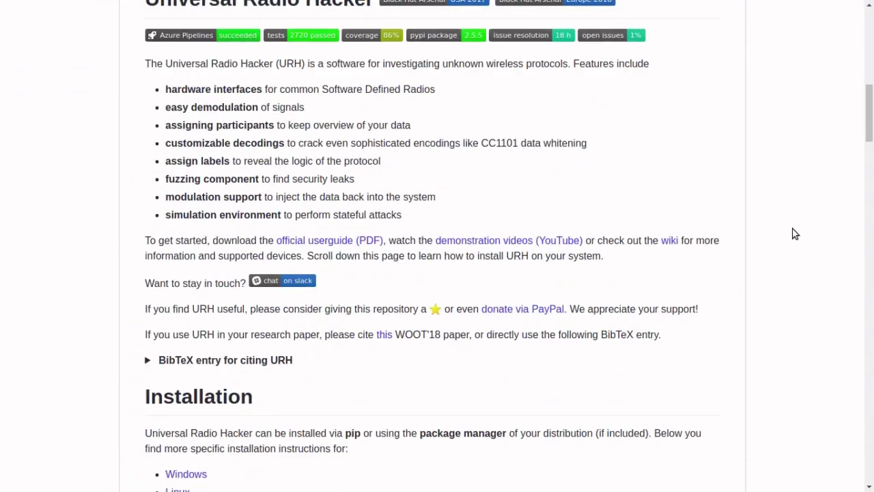
{"action": "scroll", "coordinate": [796, 233], "scroll_direction": "down", "scroll_amount": 15}
{"action": "scroll", "coordinate": [796, 233], "scroll_direction": "down", "scroll_amount": 15}
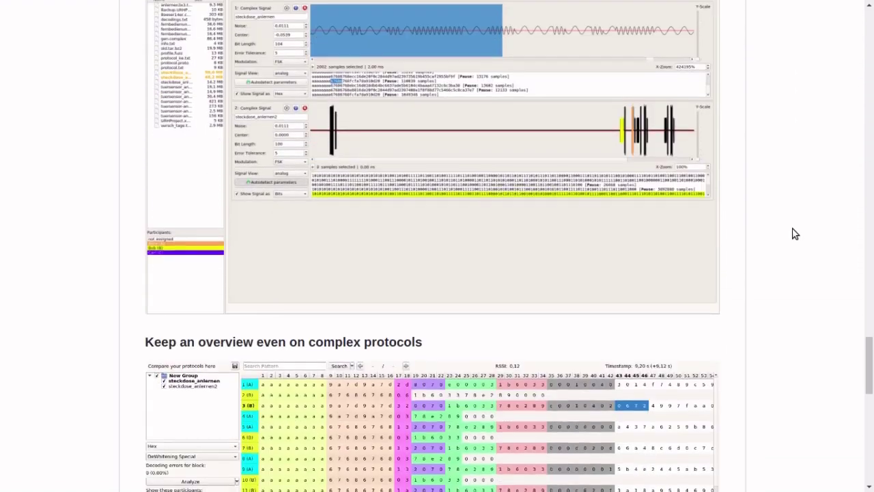
{"action": "scroll", "coordinate": [795, 234], "scroll_direction": "down", "scroll_amount": 10}
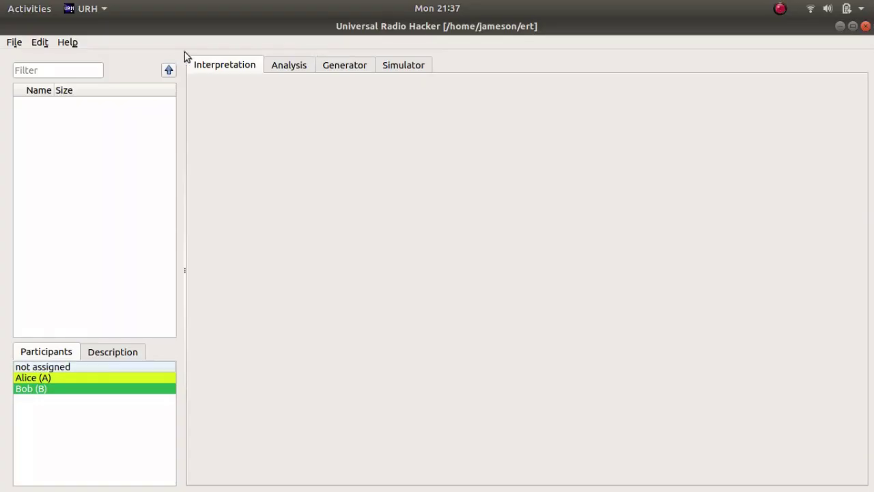
Create a new project in folder 'ert' with default frequency 915M
{"action": "left_click", "coordinate": [19, 46]}
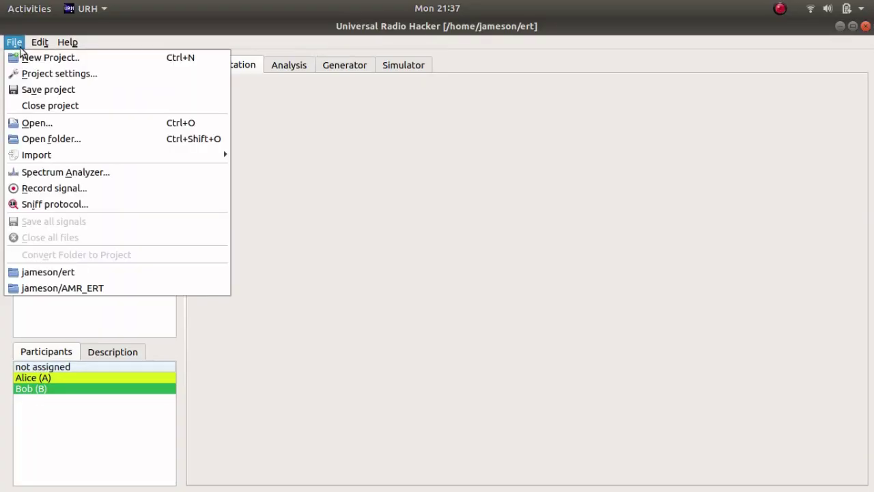
{"action": "left_click", "coordinate": [24, 55]}
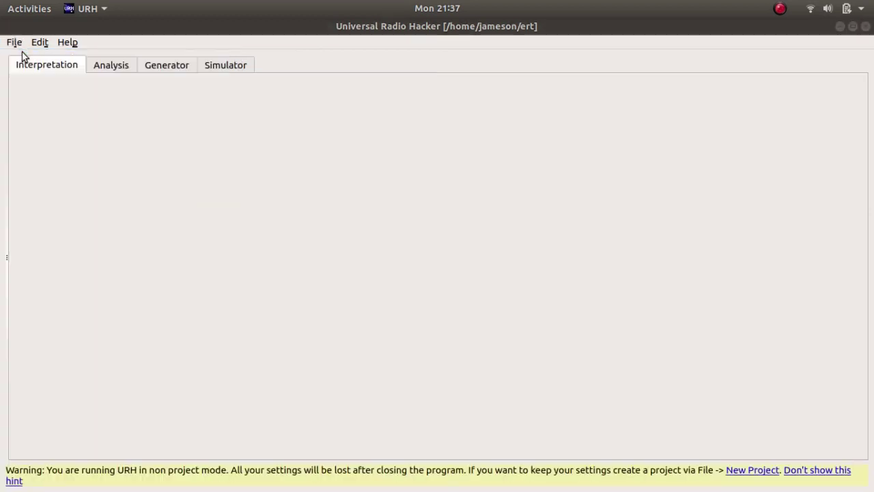
{"action": "key", "text": "BackSpace"}
{"action": "key", "text": "BackSpace"}
{"action": "key", "text": "BackSpace"}
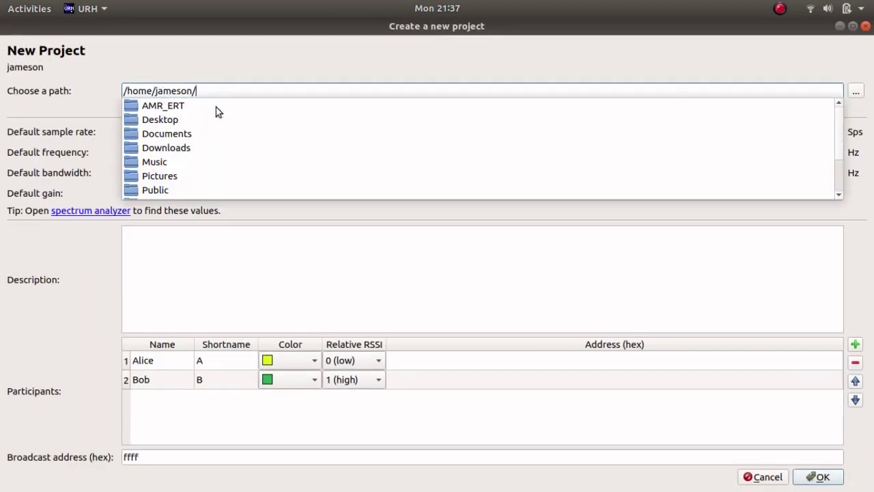
{"action": "type", "text": "ert"}
{"action": "key", "text": "Tab"}
{"action": "key", "text": "Tab"}
{"action": "type", "text": "915m"}
{"action": "key", "text": "Tab"}
{"action": "key", "text": "Tab"}
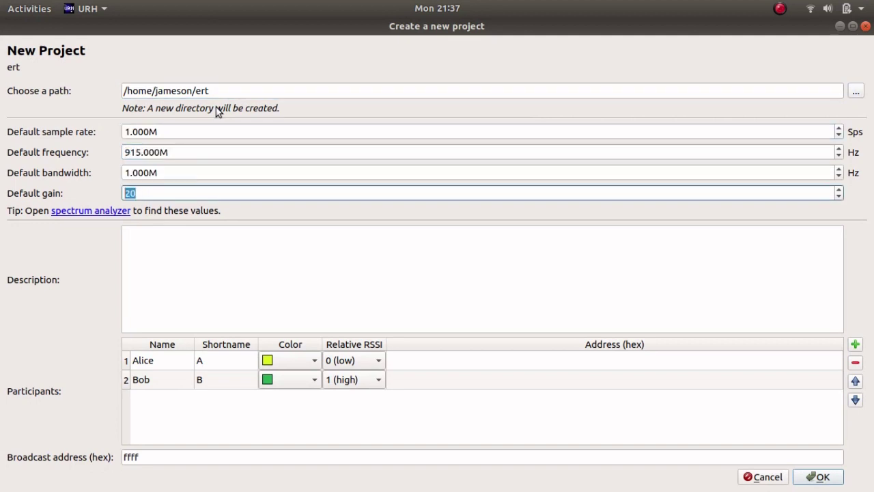
{"action": "left_click", "coordinate": [825, 476]}
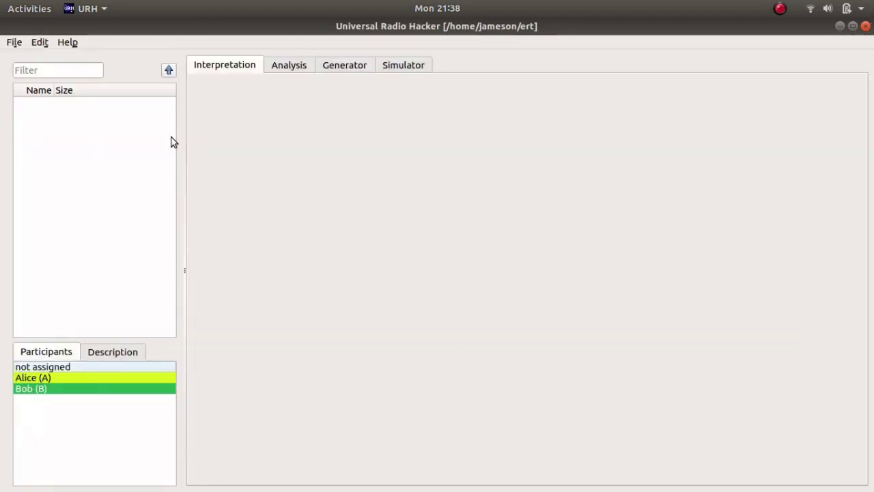
{"action": "left_click", "coordinate": [15, 43]}
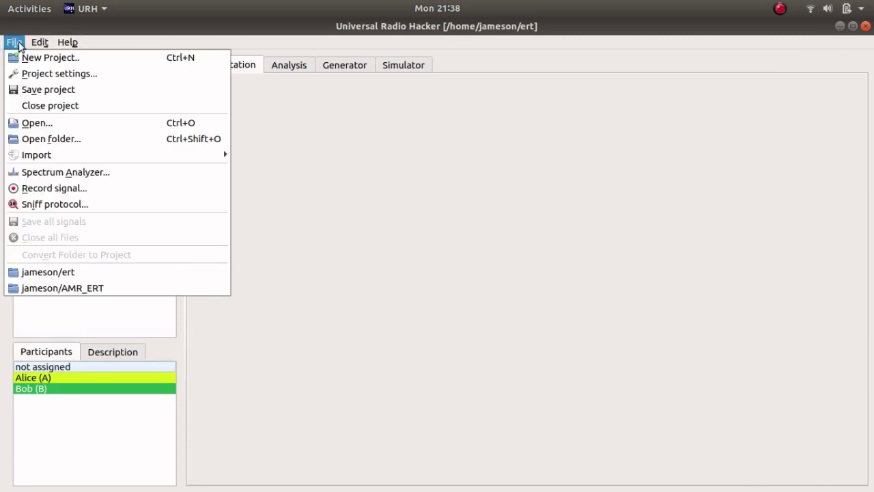
{"action": "left_click", "coordinate": [31, 172]}
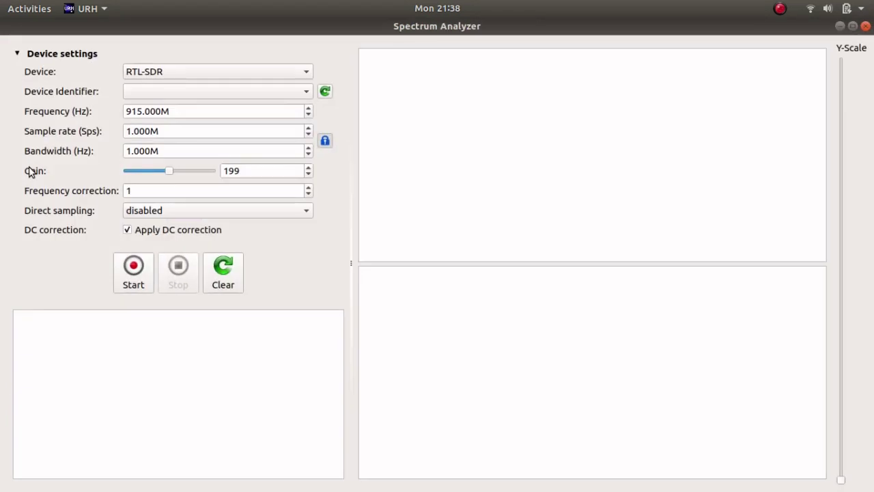
{"action": "left_click", "coordinate": [327, 91]}
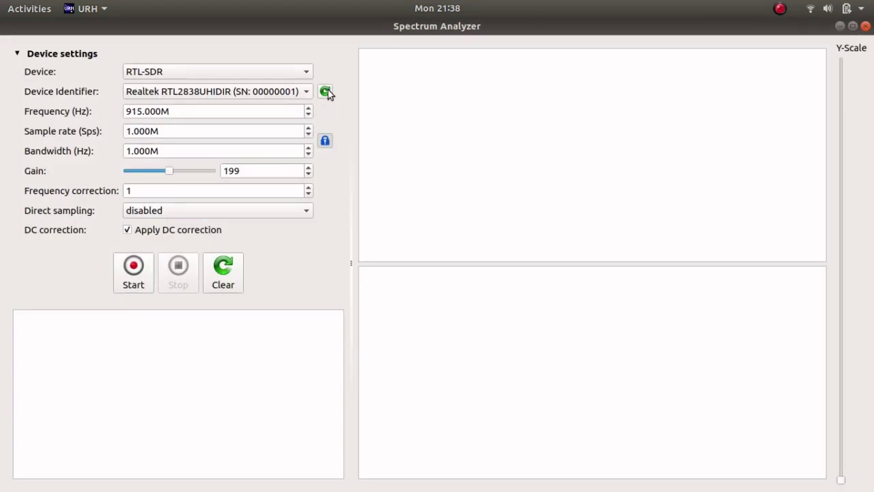
{"action": "left_click", "coordinate": [133, 273]}
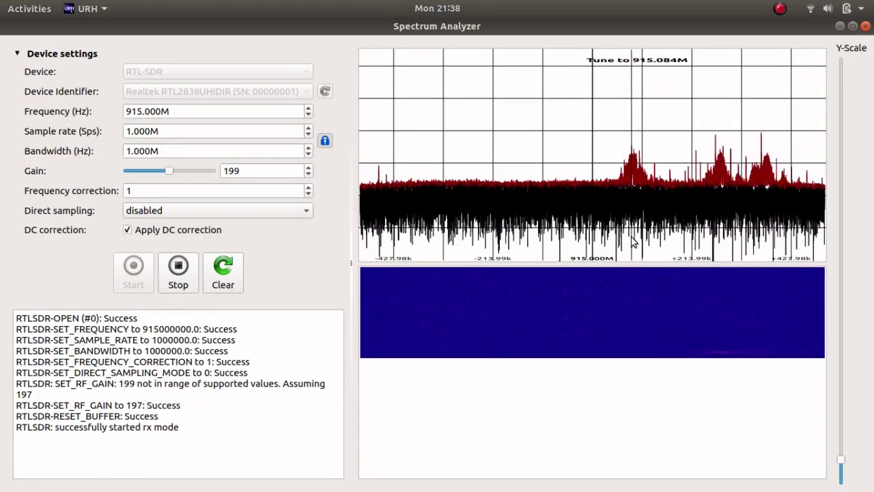
{"action": "left_click", "coordinate": [177, 284]}
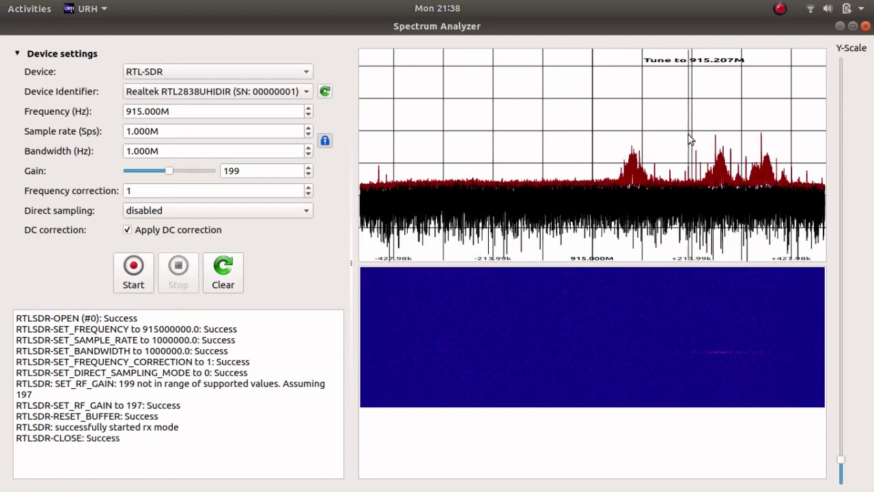
{"action": "left_click", "coordinate": [866, 27]}
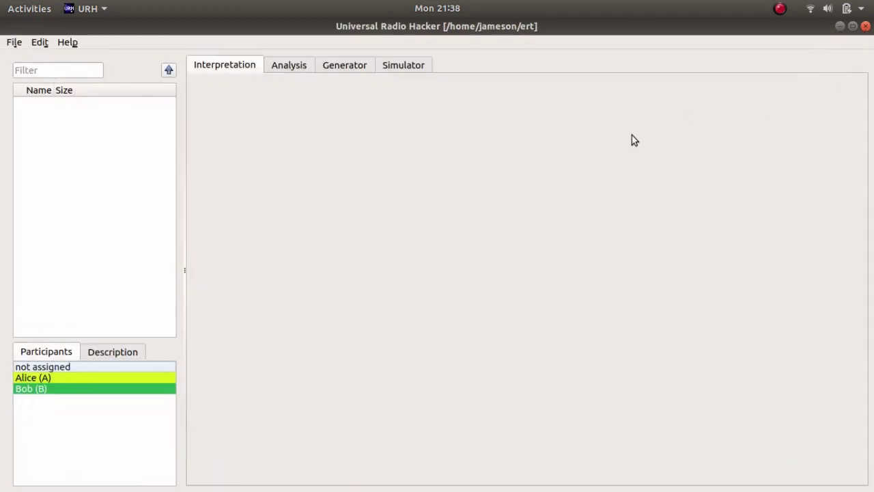
Record about 17.5 seconds of the 915 MHz signal from the detected RTL-SDR
{"action": "left_click", "coordinate": [15, 43]}
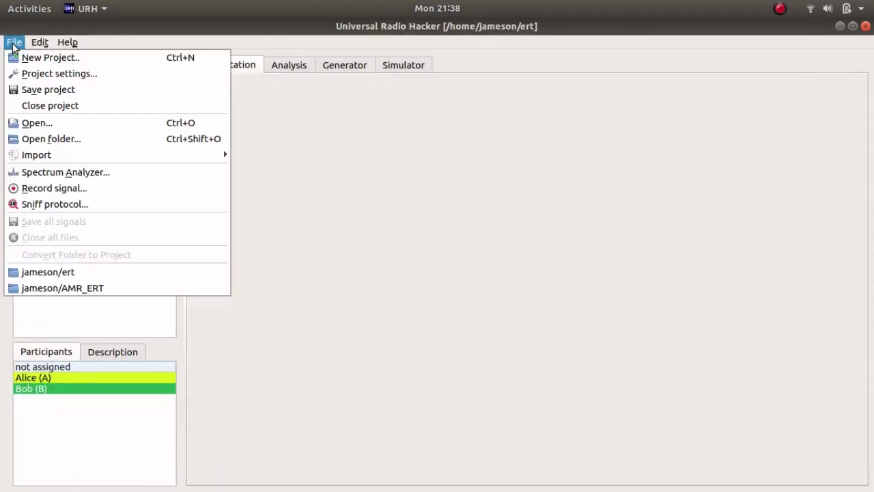
{"action": "left_click", "coordinate": [29, 190]}
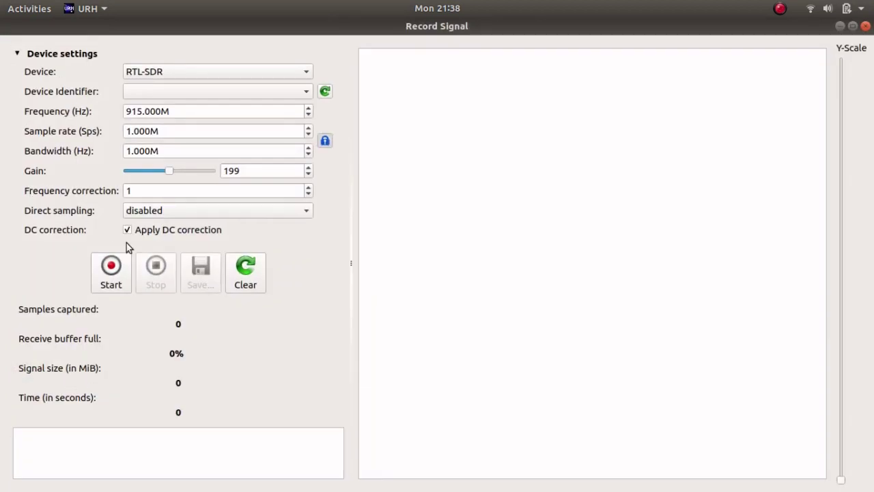
{"action": "left_click", "coordinate": [325, 93]}
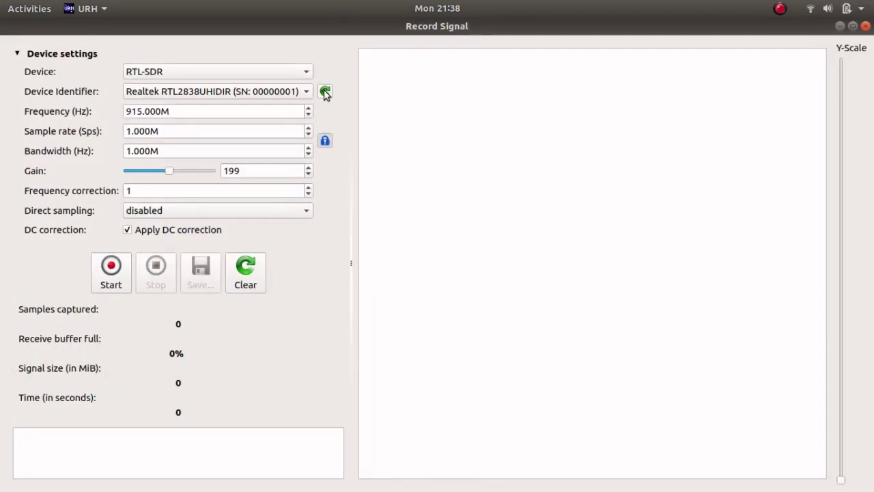
{"action": "left_click", "coordinate": [109, 281]}
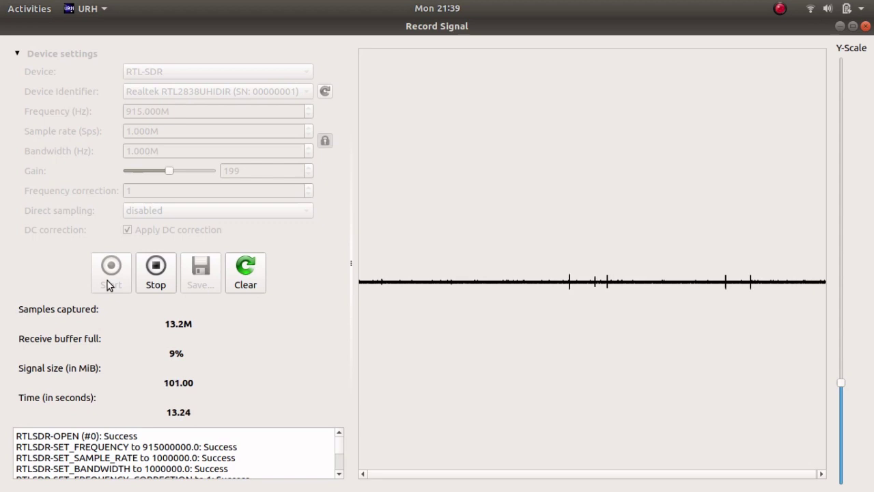
{"action": "left_click", "coordinate": [165, 272]}
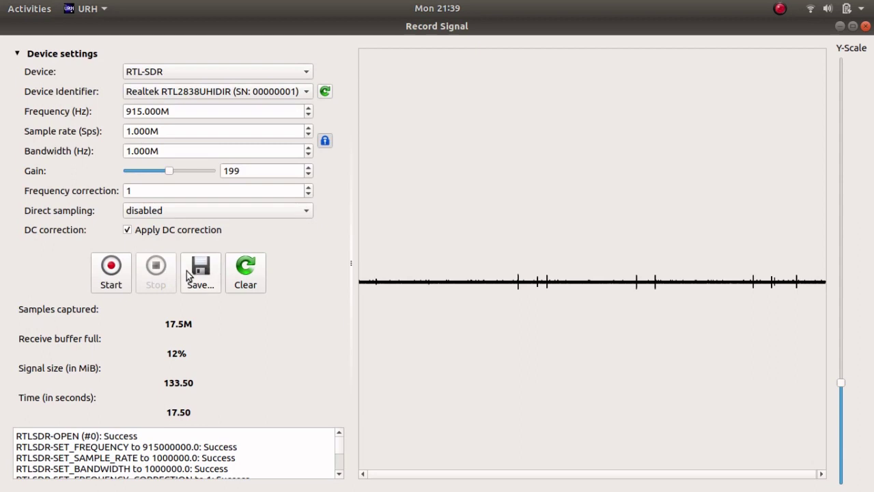
Save the recording as RTL-SDR-915MHz-1MSps-1MHz.complex and close the recorder
{"action": "left_click", "coordinate": [199, 272]}
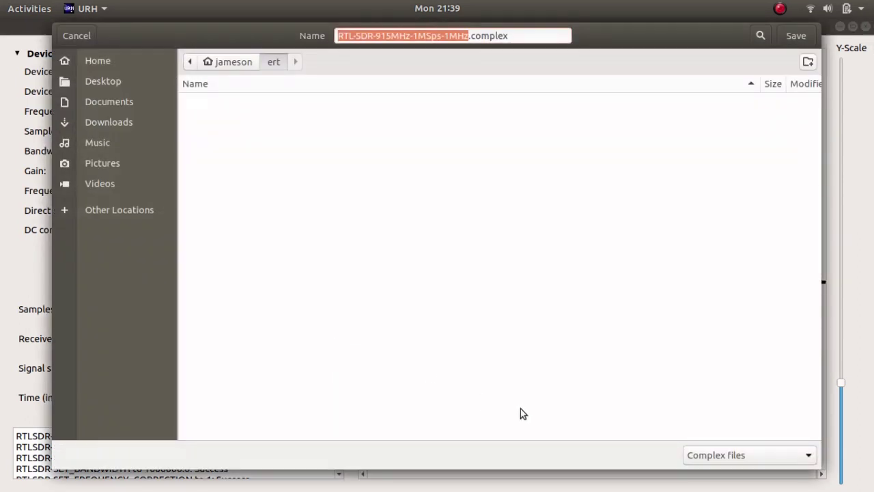
{"action": "left_click", "coordinate": [795, 36]}
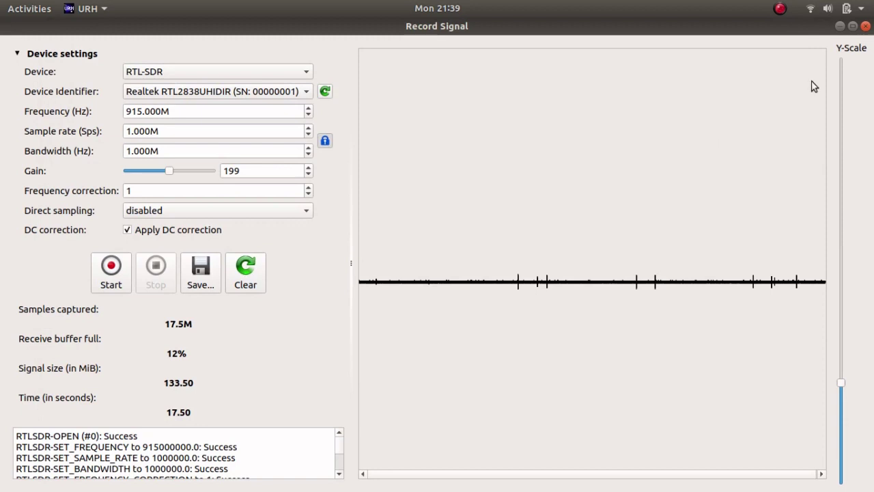
{"action": "left_click", "coordinate": [865, 26]}
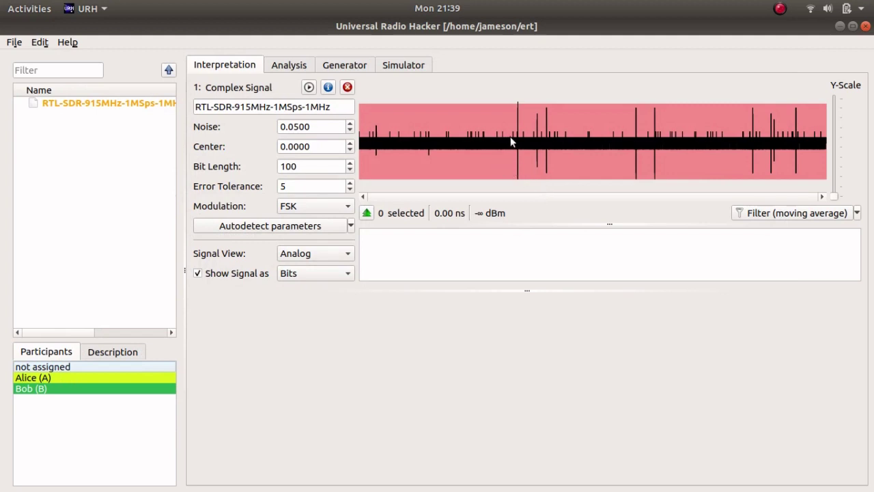
Crop the recorded signal to its later section containing the bursts
{"action": "left_click_drag", "start_coordinate": [513, 141], "coordinate": [800, 169]}
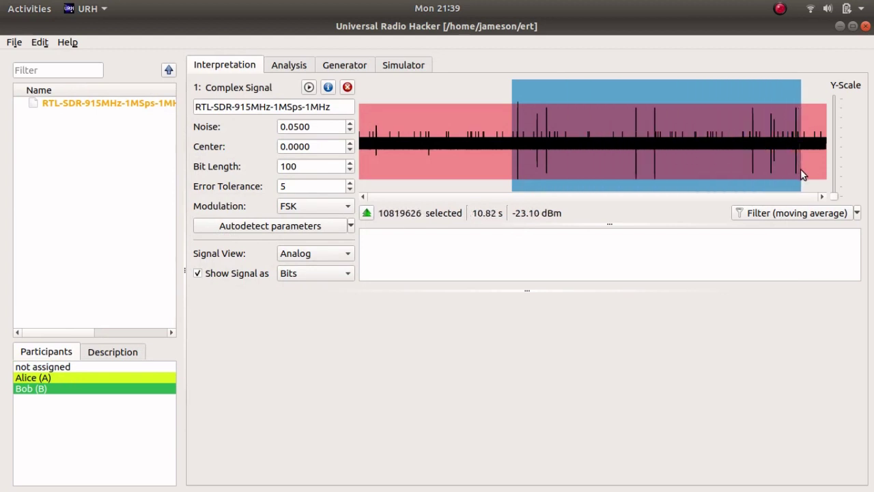
{"action": "right_click", "coordinate": [705, 149]}
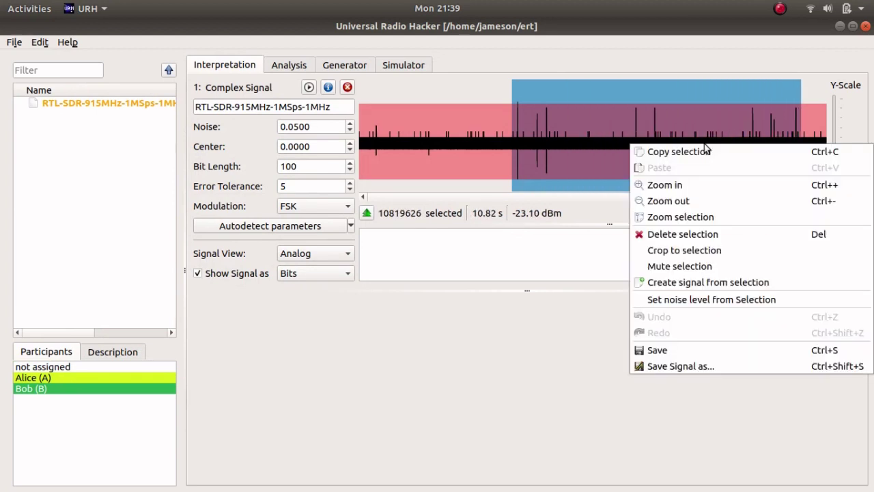
{"action": "left_click", "coordinate": [706, 250]}
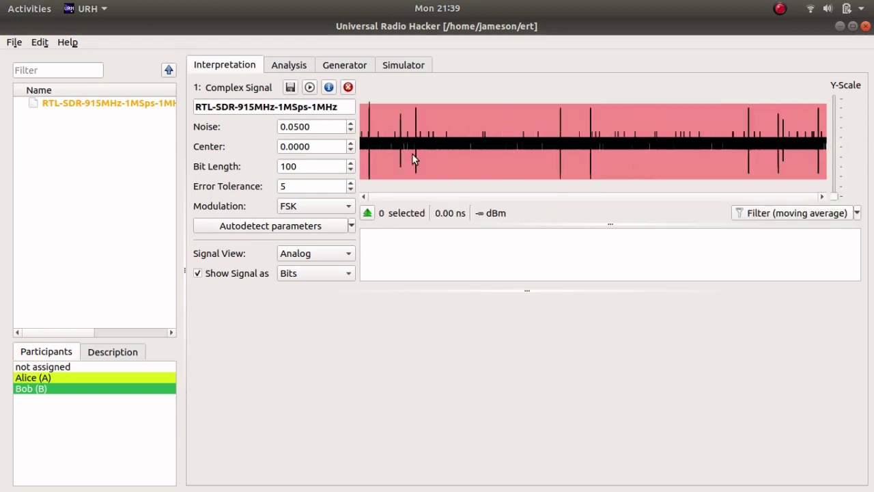
Zoom in on the cropped signal to inspect the individual bursts
{"action": "left_click_drag", "start_coordinate": [419, 153], "coordinate": [556, 170]}
{"action": "left_click", "coordinate": [556, 170]}
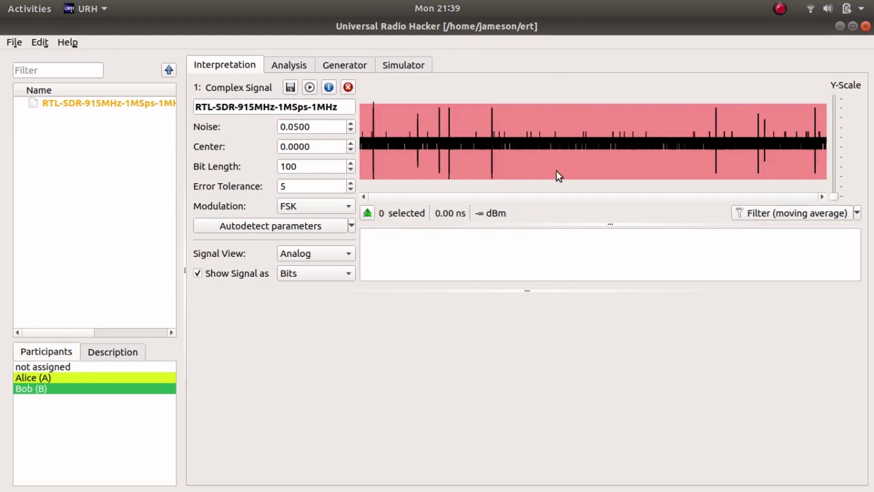
{"action": "left_click_drag", "start_coordinate": [500, 145], "coordinate": [712, 182]}
{"action": "left_click", "coordinate": [712, 181]}
{"action": "scroll", "coordinate": [713, 182], "scroll_direction": "up", "scroll_amount": 3}
{"action": "left_click_drag", "start_coordinate": [651, 171], "coordinate": [763, 196]}
{"action": "left_click", "coordinate": [416, 160]}
{"action": "scroll", "coordinate": [415, 160], "scroll_direction": "up", "scroll_amount": 3}
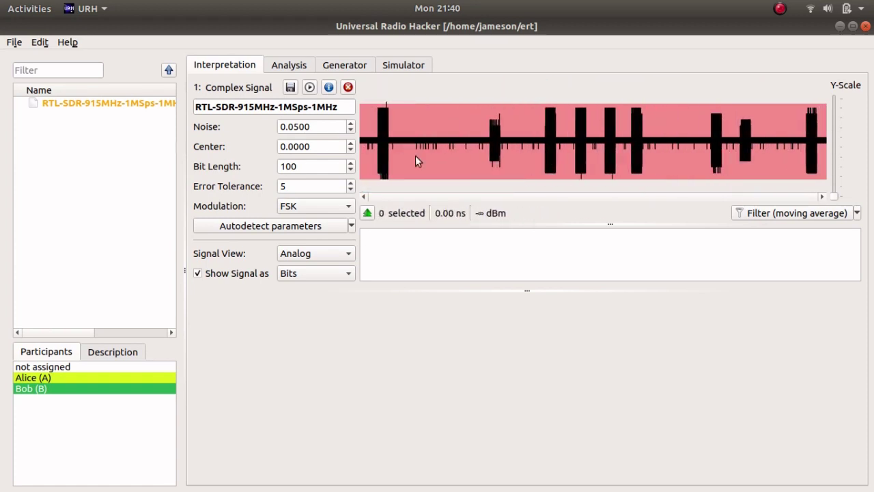
{"action": "left_click_drag", "start_coordinate": [718, 171], "coordinate": [756, 171]}
{"action": "left_click", "coordinate": [756, 171]}
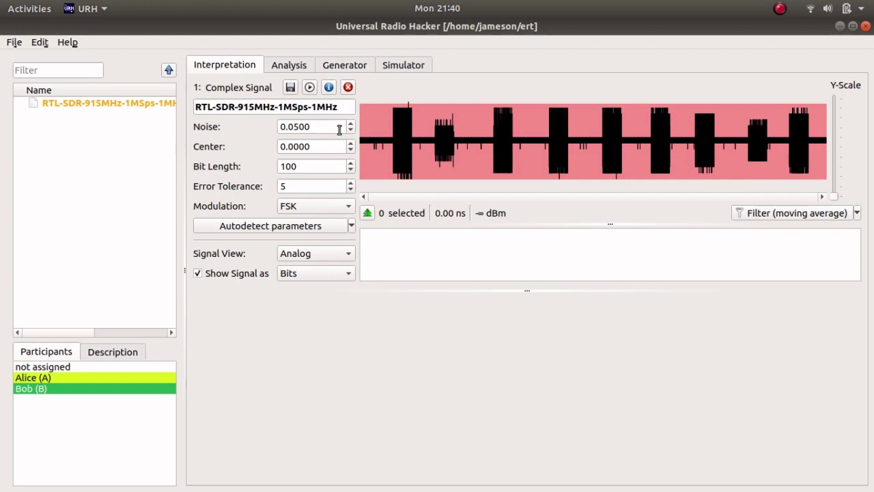
Set the noise level to 0.0075 and switch modulation from FSK to ASK
{"action": "left_click_drag", "start_coordinate": [338, 130], "coordinate": [295, 131]}
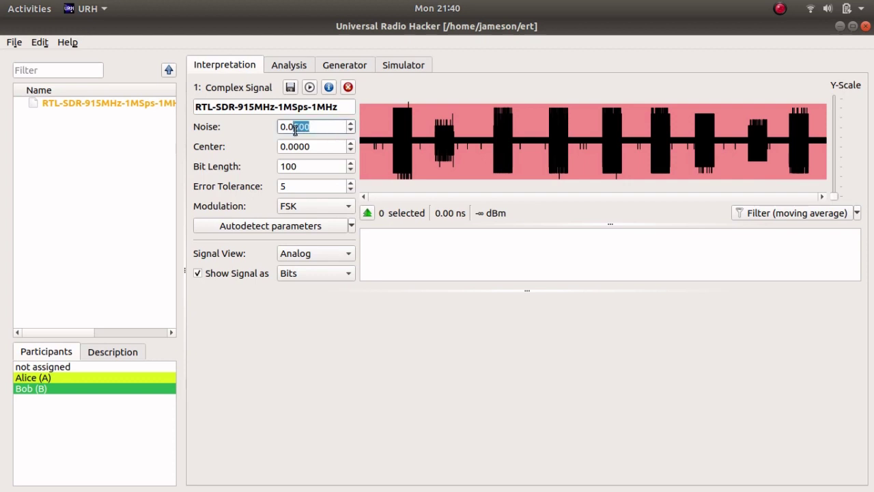
{"action": "type", "text": "07"}
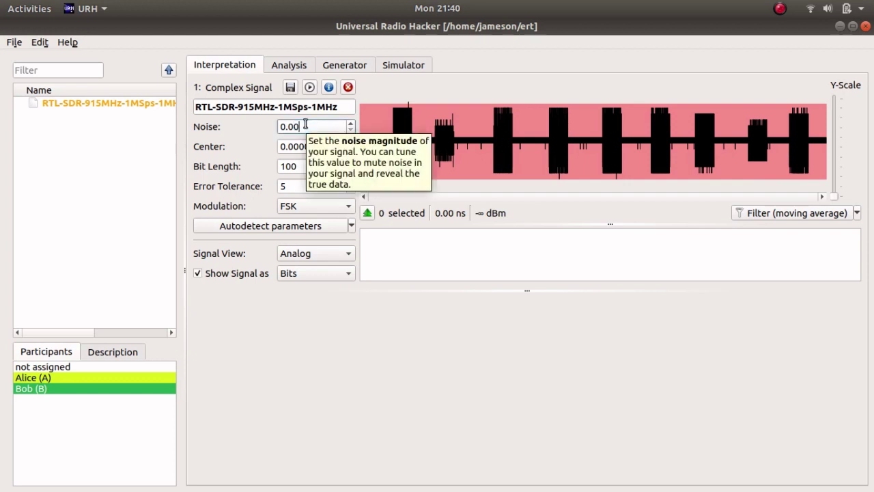
{"action": "type", "text": "5"}
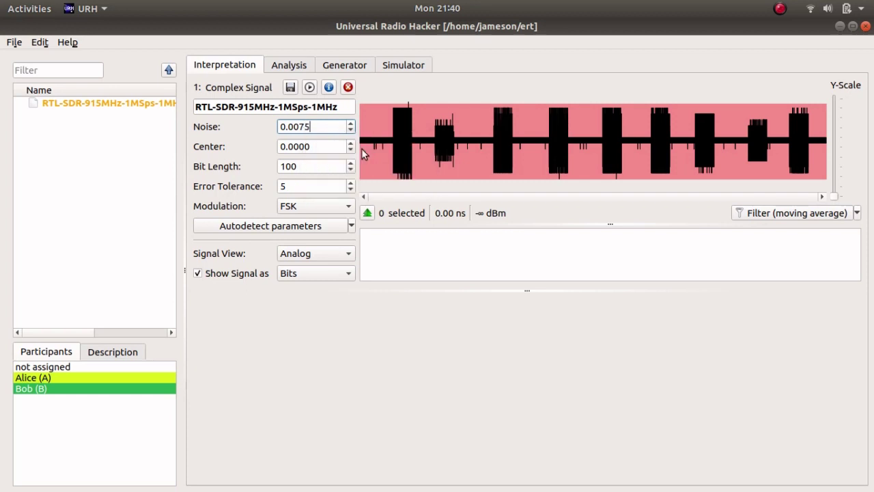
{"action": "key", "text": "Return"}
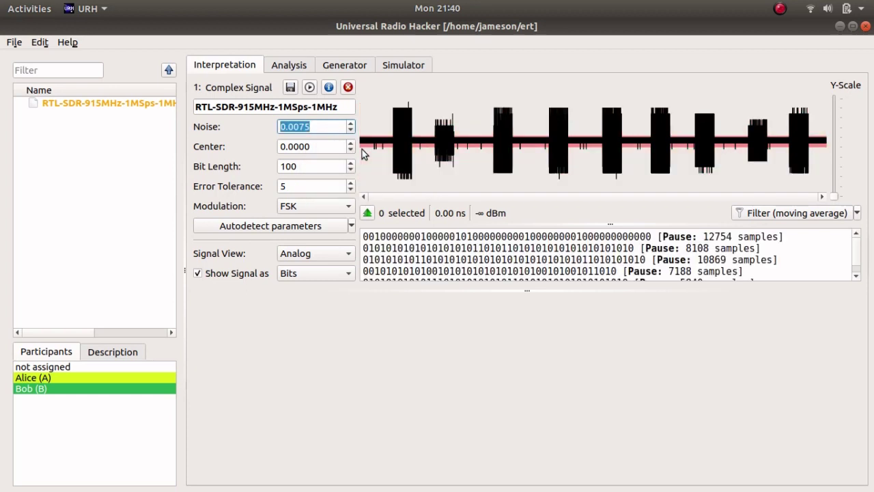
{"action": "left_click", "coordinate": [410, 142]}
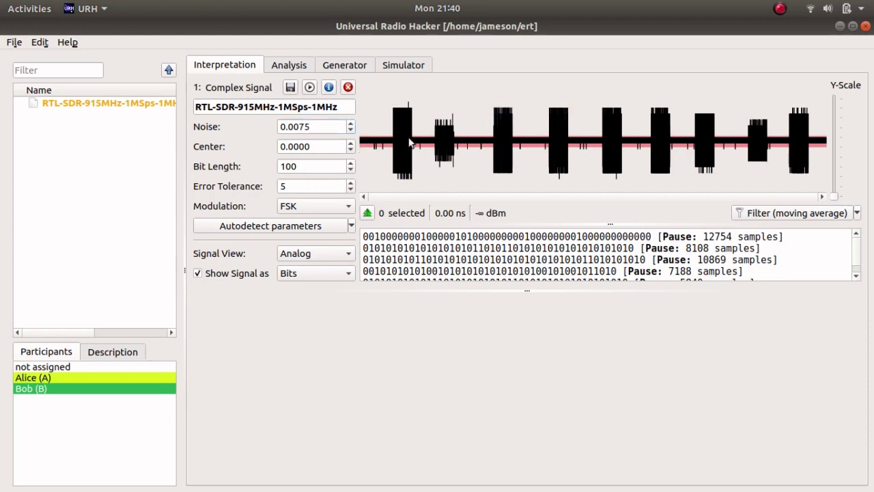
{"action": "scroll", "coordinate": [408, 136], "scroll_direction": "up", "scroll_amount": 5}
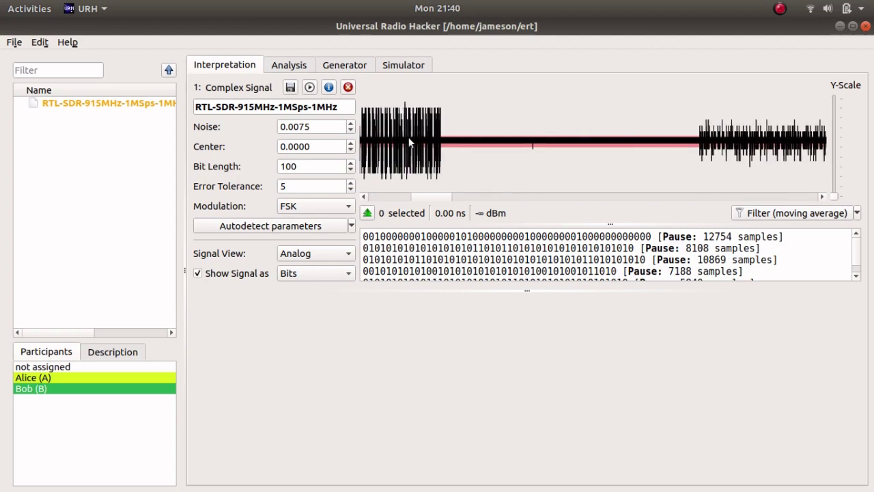
{"action": "scroll", "coordinate": [408, 140], "scroll_direction": "up", "scroll_amount": 5}
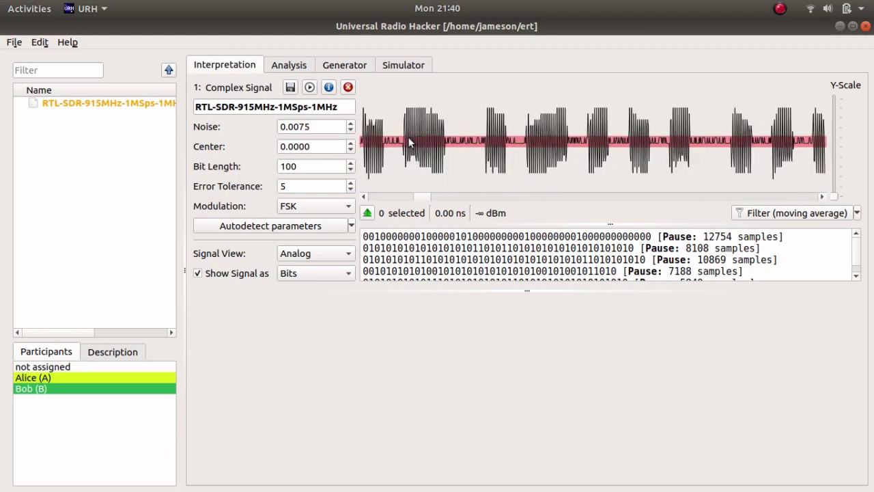
{"action": "left_click", "coordinate": [346, 207]}
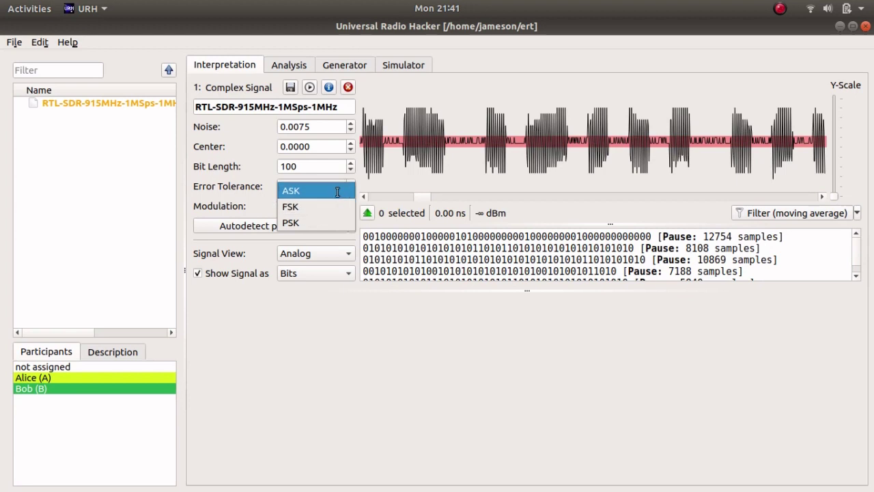
{"action": "left_click", "coordinate": [337, 190]}
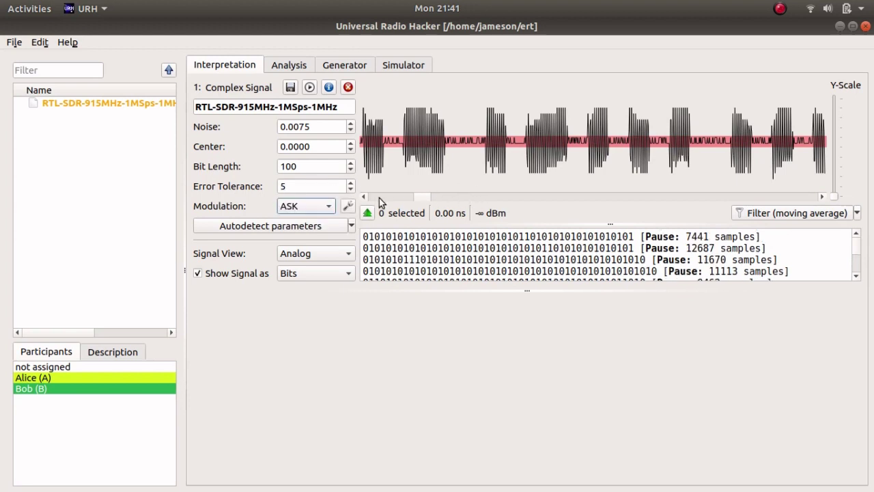
Show the signal demodulated and drag the threshold to center 0.0171
{"action": "left_click", "coordinate": [342, 255]}
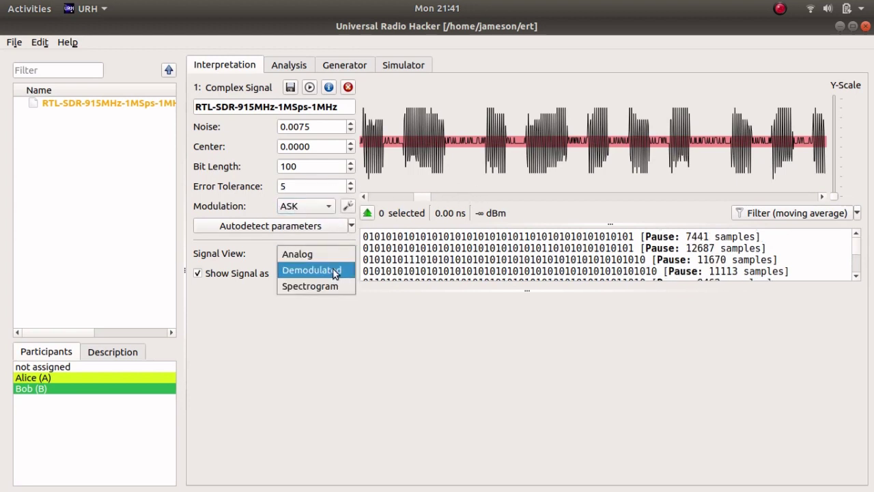
{"action": "left_click", "coordinate": [334, 272]}
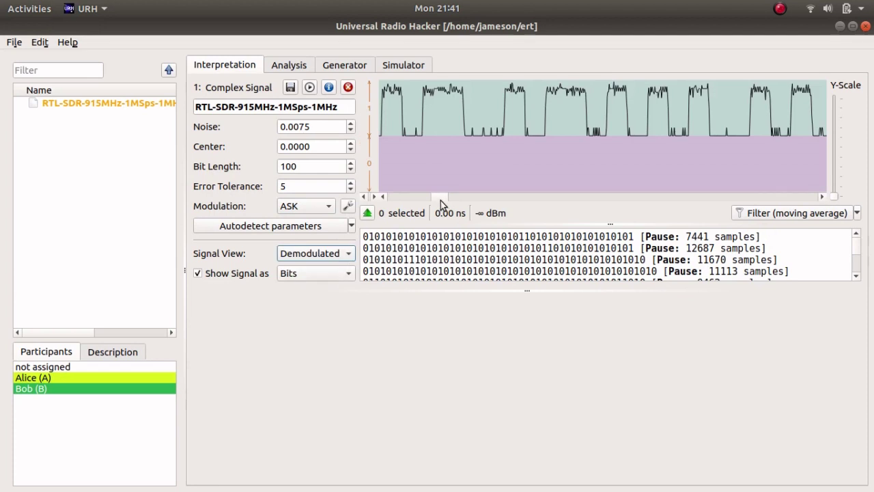
{"action": "left_click_drag", "start_coordinate": [437, 200], "coordinate": [440, 200]}
{"action": "scroll", "coordinate": [429, 200], "scroll_direction": "up", "scroll_amount": 3}
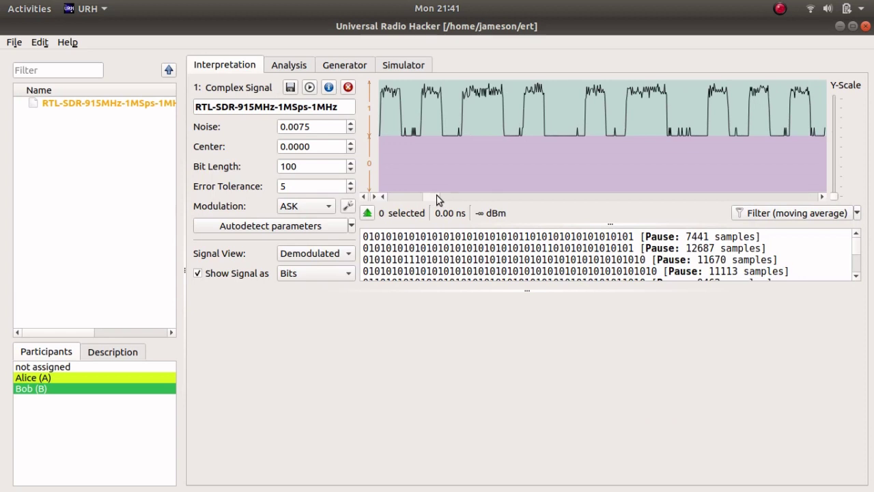
{"action": "scroll", "coordinate": [436, 199], "scroll_direction": "up", "scroll_amount": 2}
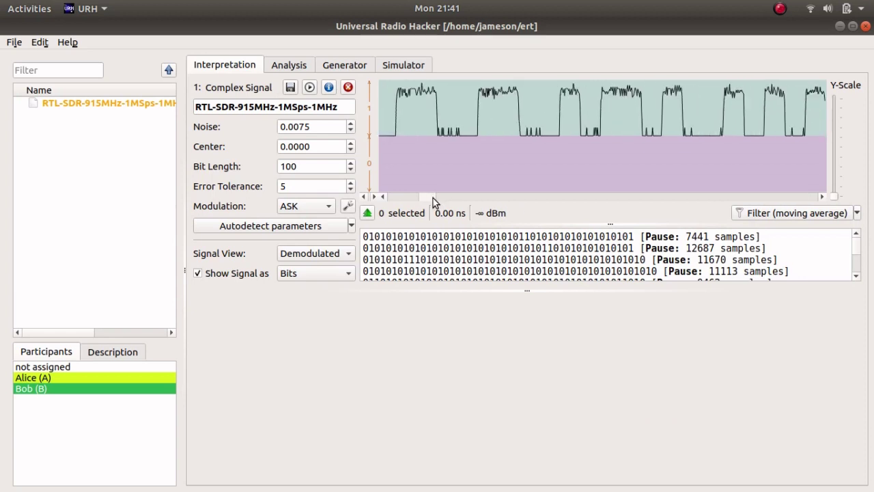
{"action": "left_click_drag", "start_coordinate": [486, 134], "coordinate": [487, 115]}
{"action": "left_click_drag", "start_coordinate": [560, 116], "coordinate": [599, 123]}
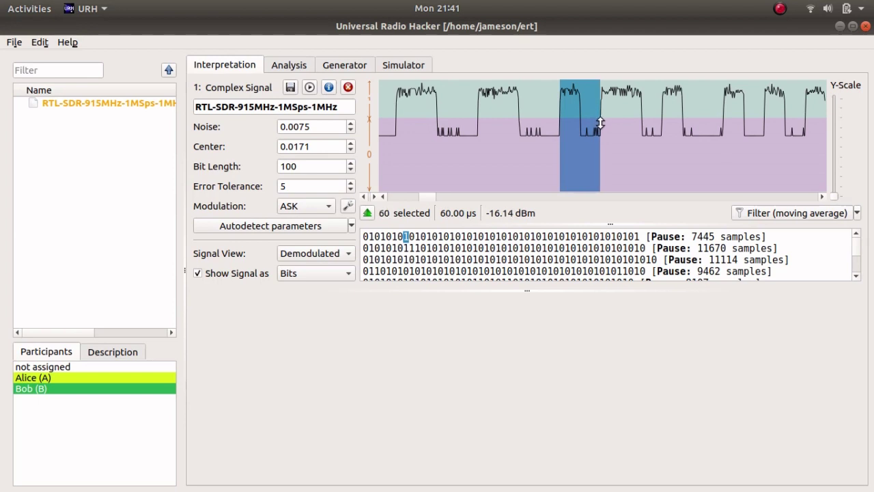
Set bit length to 30 and scroll through the longer decoded bit rows
{"action": "double_click", "coordinate": [297, 166]}
{"action": "type", "text": "30"}
{"action": "key", "text": "Return"}
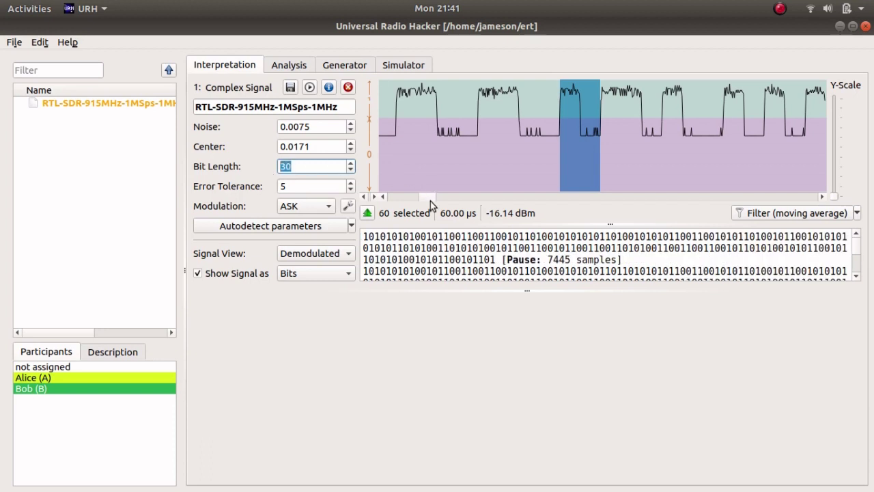
{"action": "scroll", "coordinate": [478, 184], "scroll_direction": "down", "scroll_amount": 5}
{"action": "scroll", "coordinate": [658, 150], "scroll_direction": "up", "scroll_amount": 5}
{"action": "scroll", "coordinate": [658, 156], "scroll_direction": "down", "scroll_amount": 5}
{"action": "scroll", "coordinate": [581, 133], "scroll_direction": "up", "scroll_amount": 3}
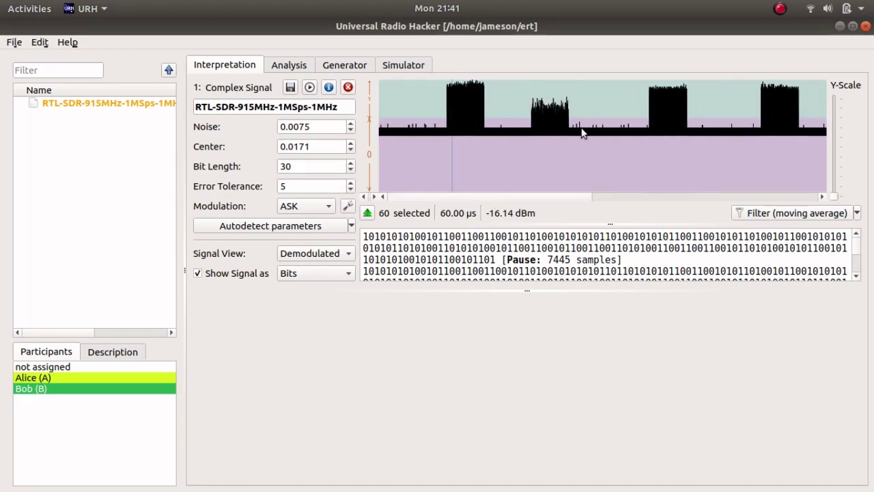
{"action": "scroll", "coordinate": [432, 181], "scroll_direction": "down", "scroll_amount": 5}
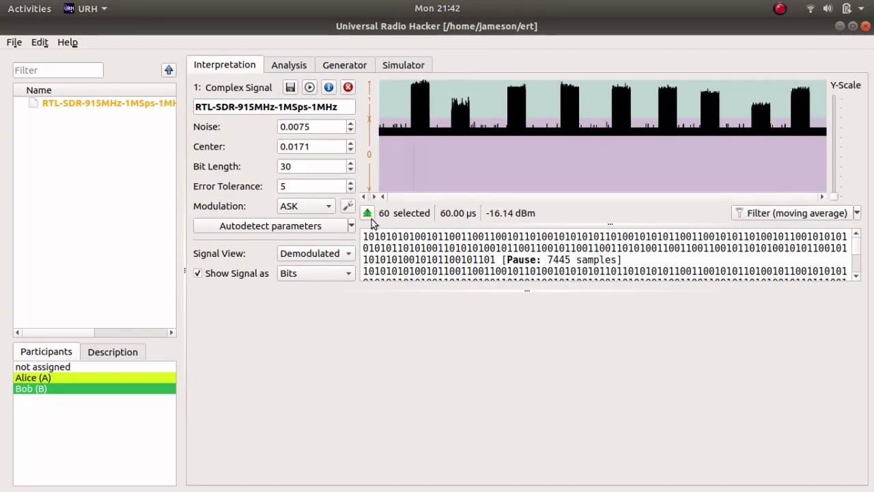
{"action": "left_click", "coordinate": [346, 252]}
Show the spectrogram and bandpass-filter the first three frequency bands into new signals
{"action": "left_click", "coordinate": [341, 274]}
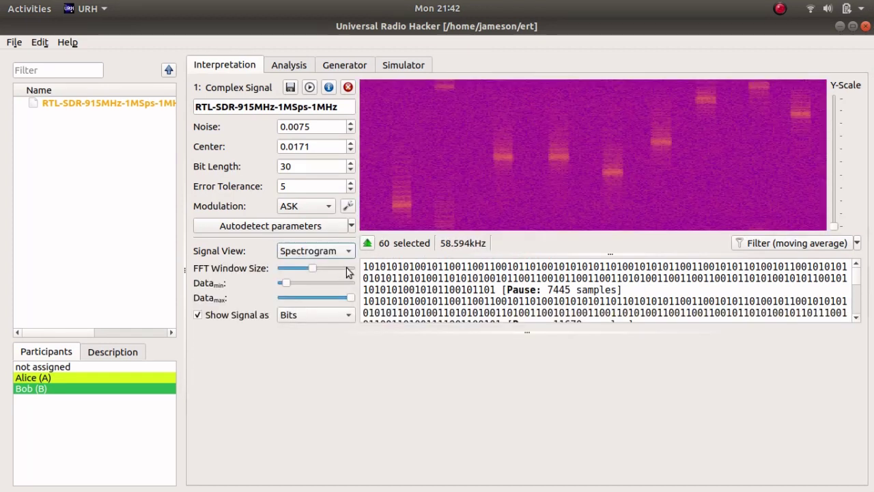
{"action": "left_click_drag", "start_coordinate": [404, 199], "coordinate": [404, 211]}
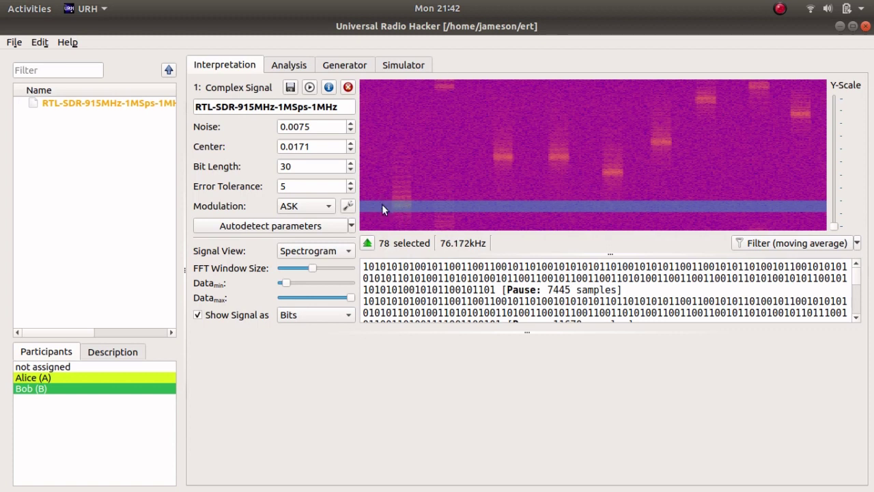
{"action": "left_click_drag", "start_coordinate": [388, 201], "coordinate": [389, 196]}
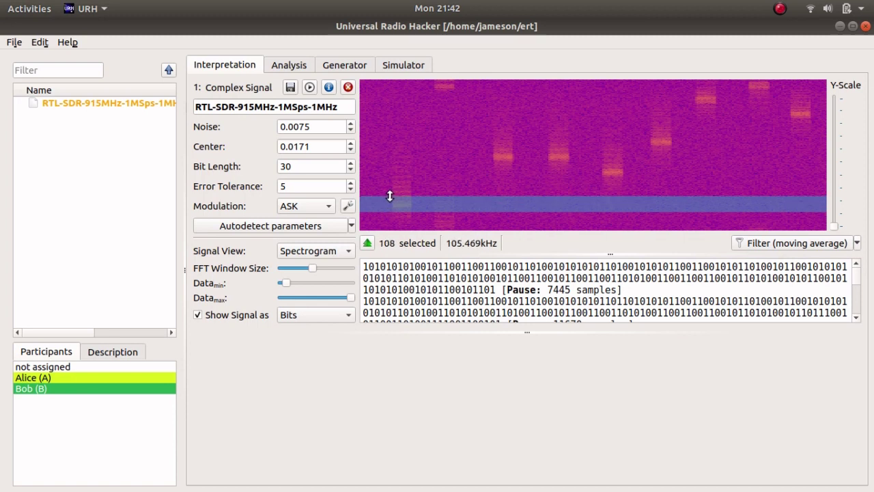
{"action": "right_click", "coordinate": [393, 203]}
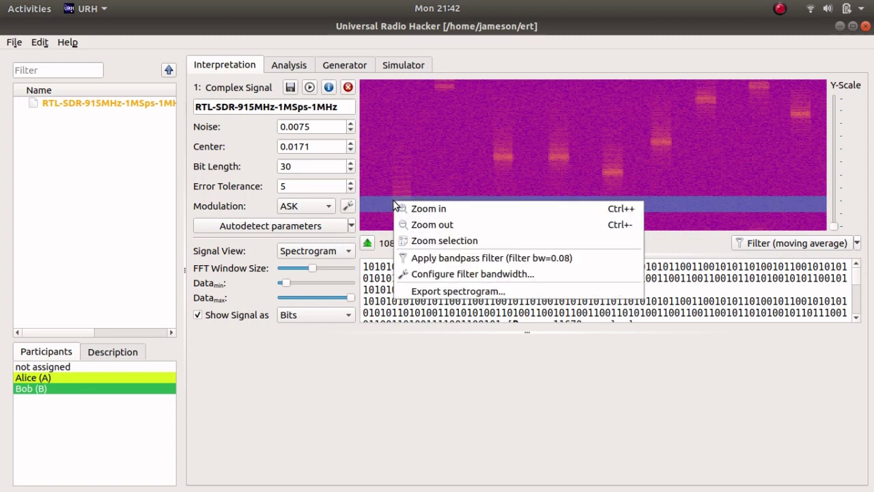
{"action": "left_click", "coordinate": [438, 257]}
{"action": "left_click_drag", "start_coordinate": [511, 147], "coordinate": [509, 165]}
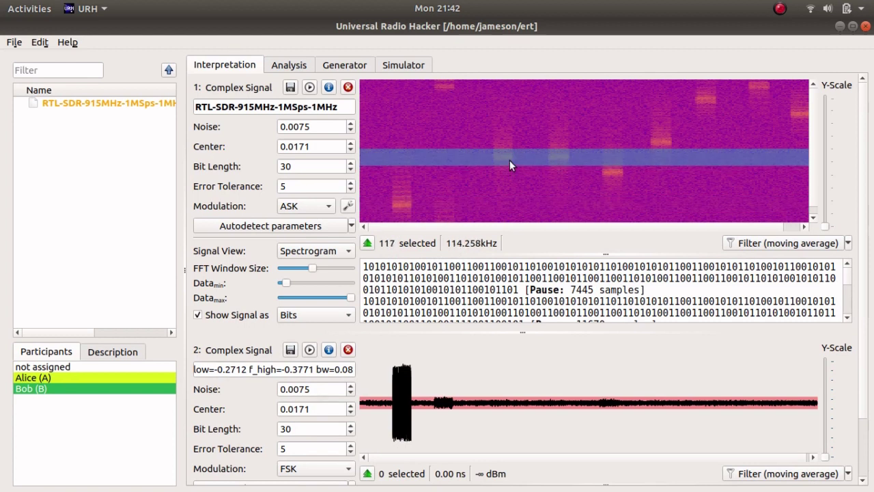
{"action": "right_click", "coordinate": [509, 161]}
{"action": "left_click", "coordinate": [537, 217]}
{"action": "mouse_move", "coordinate": [606, 158]}
{"action": "left_mouse_down"}
{"action": "mouse_move", "coordinate": [613, 175]}
{"action": "mouse_move", "coordinate": [603, 171]}
{"action": "left_mouse_up"}
{"action": "right_click", "coordinate": [602, 171]}
{"action": "left_click", "coordinate": [637, 226]}
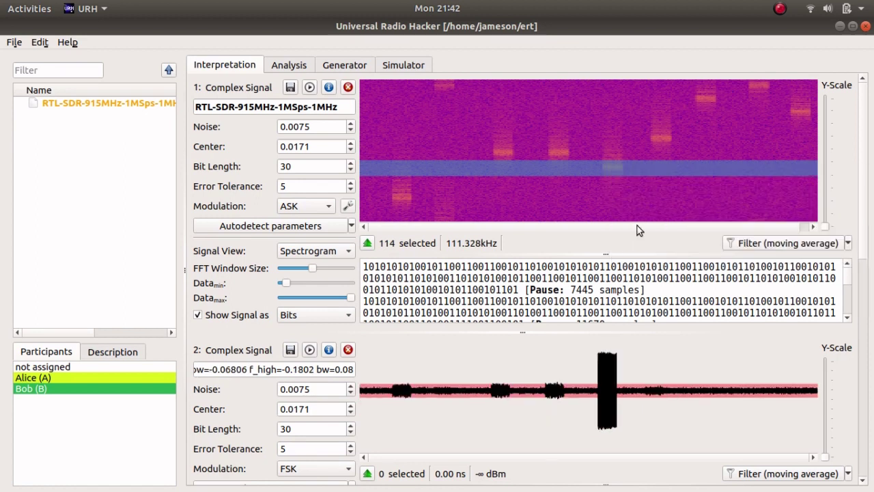
Bandpass-filter three more bands at bandwidth 0.08, then save and close the original
{"action": "left_click_drag", "start_coordinate": [659, 129], "coordinate": [662, 146]}
{"action": "right_click", "coordinate": [663, 135]}
{"action": "left_click", "coordinate": [691, 191]}
{"action": "left_click_drag", "start_coordinate": [698, 87], "coordinate": [698, 106]}
{"action": "right_click", "coordinate": [699, 99]}
{"action": "left_click", "coordinate": [724, 155]}
{"action": "left_click_drag", "start_coordinate": [794, 99], "coordinate": [793, 112]}
{"action": "right_click", "coordinate": [793, 112]}
{"action": "left_click", "coordinate": [778, 168]}
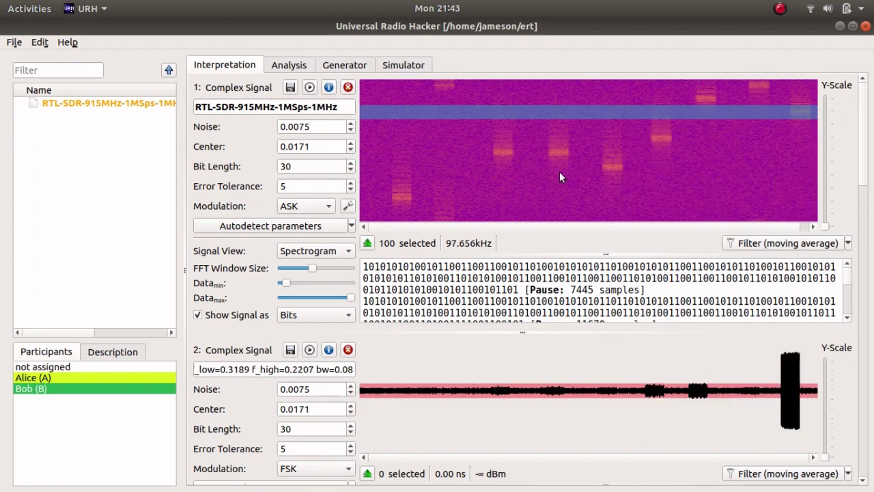
{"action": "left_click", "coordinate": [290, 88]}
{"action": "left_click", "coordinate": [348, 88]}
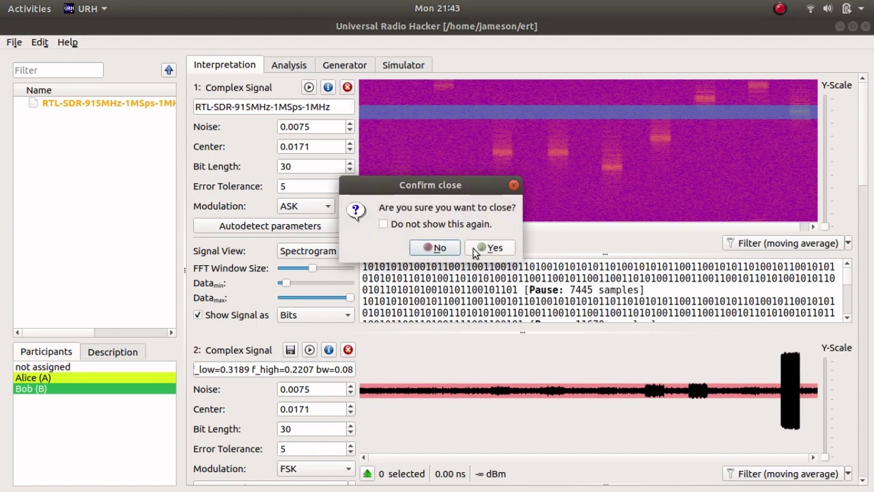
Confirm closing the original, then crop signals 1–3 down to their bursts
{"action": "left_click", "coordinate": [483, 248]}
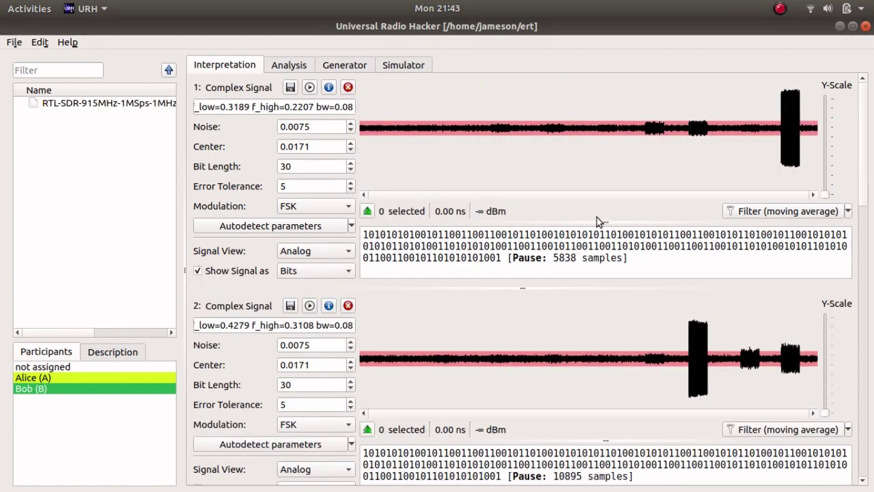
{"action": "left_click_drag", "start_coordinate": [780, 157], "coordinate": [807, 157]}
{"action": "right_click", "coordinate": [807, 157]}
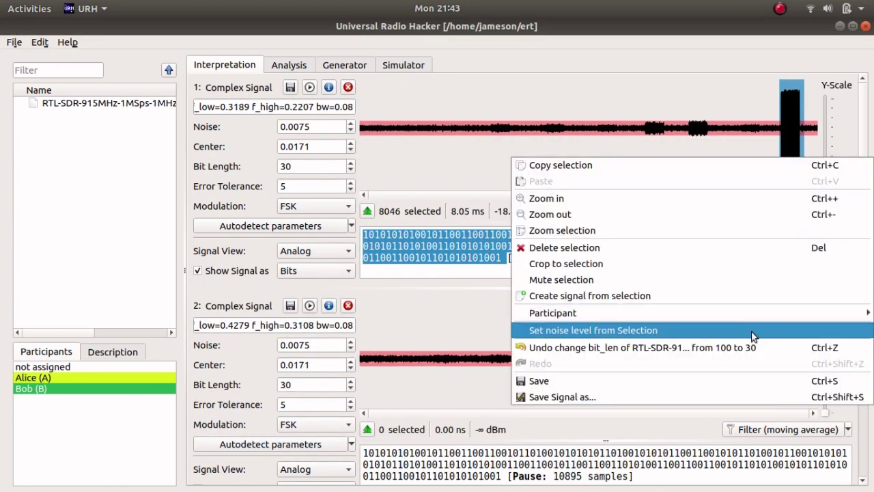
{"action": "left_click", "coordinate": [761, 266]}
{"action": "left_click_drag", "start_coordinate": [681, 368], "coordinate": [712, 367]}
{"action": "right_click", "coordinate": [712, 367]}
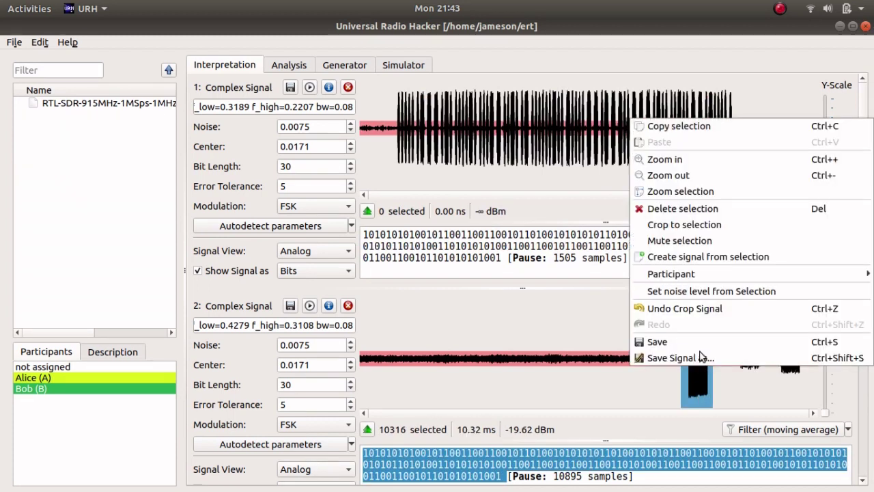
{"action": "left_click", "coordinate": [696, 225]}
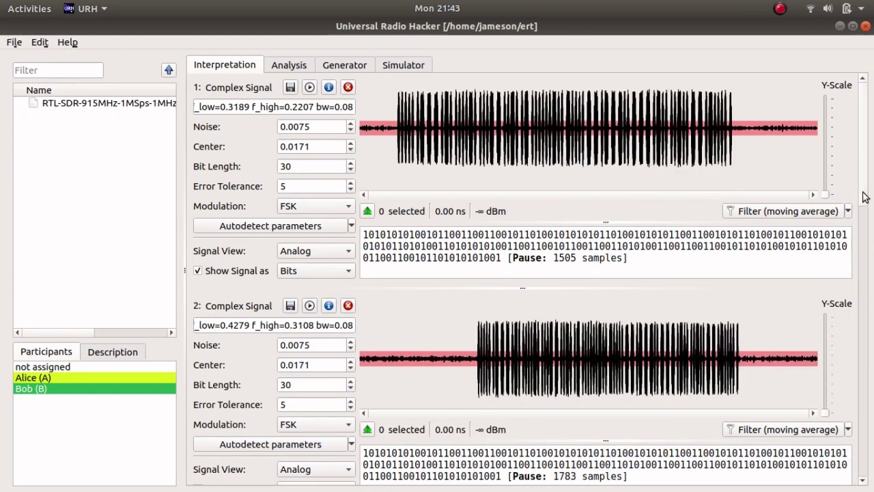
{"action": "left_click_drag", "start_coordinate": [865, 196], "coordinate": [872, 301]}
{"action": "left_click_drag", "start_coordinate": [643, 259], "coordinate": [669, 268]}
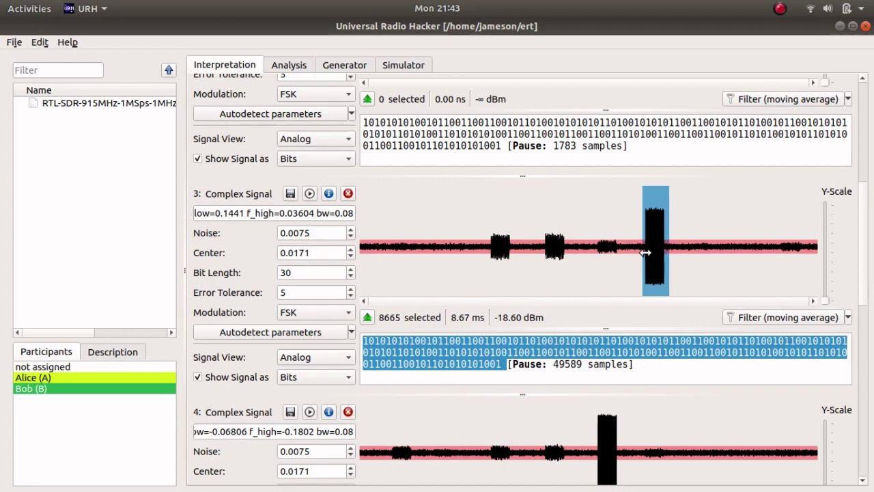
{"action": "right_click", "coordinate": [652, 259]}
{"action": "left_click", "coordinate": [685, 141]}
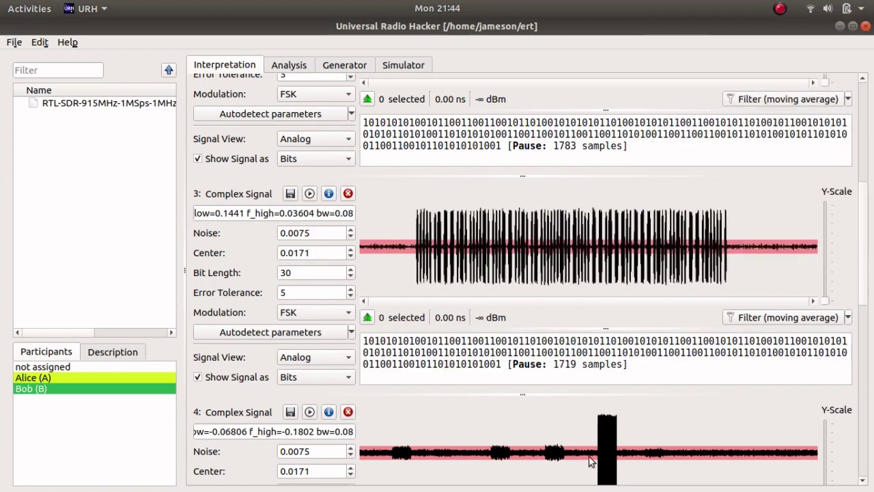
{"action": "left_click_drag", "start_coordinate": [594, 461], "coordinate": [625, 461]}
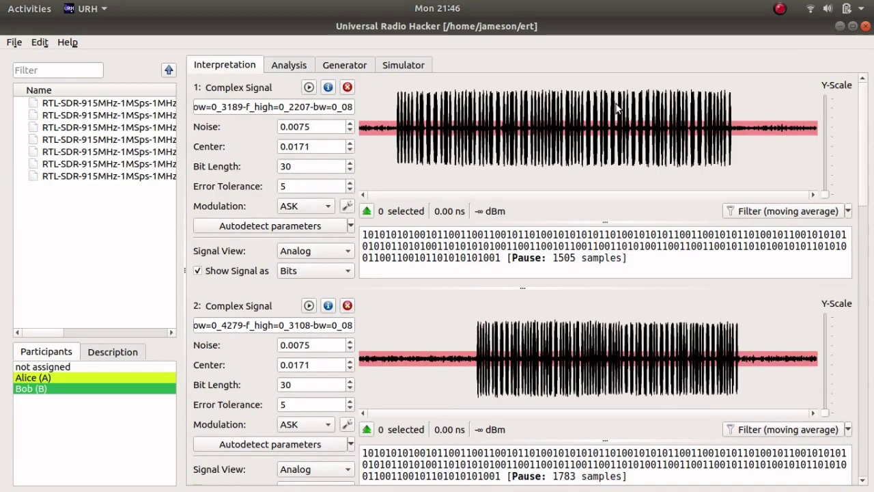
Set every filtered signal's view to Demodulated and open the Analysis tab
{"action": "left_click", "coordinate": [314, 251]}
{"action": "left_click", "coordinate": [314, 267]}
{"action": "left_click", "coordinate": [314, 469]}
{"action": "left_click", "coordinate": [314, 465]}
{"action": "scroll", "coordinate": [314, 323], "scroll_direction": "down", "scroll_amount": 9}
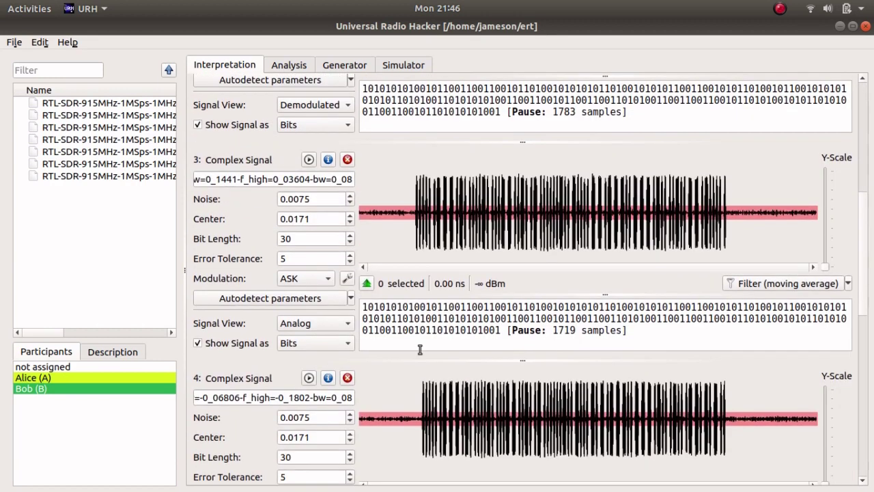
{"action": "scroll", "coordinate": [314, 322], "scroll_direction": "down", "scroll_amount": 1}
{"action": "scroll", "coordinate": [862, 235], "scroll_direction": "down", "scroll_amount": 5}
{"action": "left_click", "coordinate": [314, 265]}
{"action": "left_click", "coordinate": [337, 283]}
{"action": "scroll", "coordinate": [337, 285], "scroll_direction": "down", "scroll_amount": 5}
{"action": "left_click", "coordinate": [314, 225]}
{"action": "left_click", "coordinate": [314, 242]}
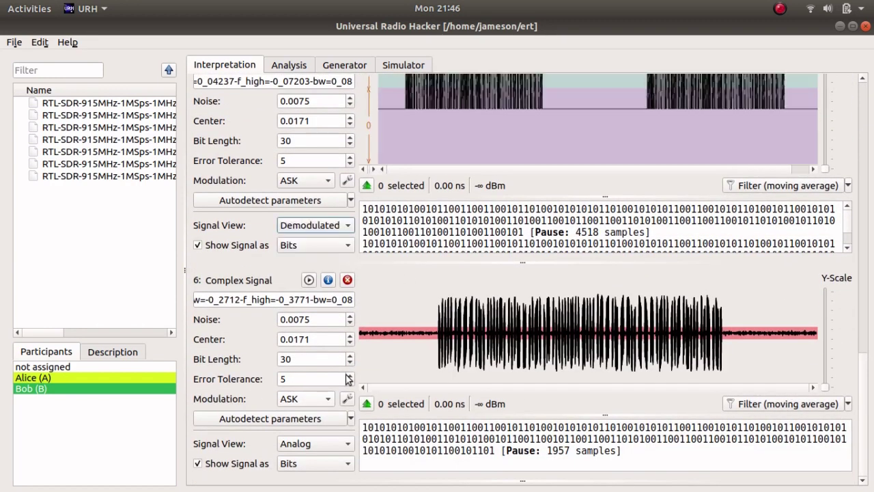
{"action": "left_click", "coordinate": [314, 443]}
{"action": "left_click", "coordinate": [314, 460]}
{"action": "scroll", "coordinate": [683, 307], "scroll_direction": "up", "scroll_amount": 15}
{"action": "left_click", "coordinate": [303, 62]}
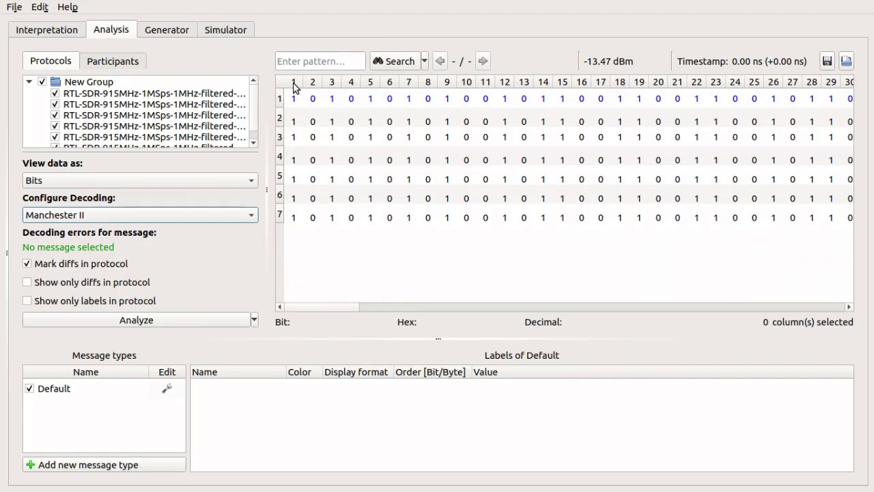
Try Manchester I decoding, revert to Manchester II, then switch to Firefox
{"action": "left_click", "coordinate": [162, 214]}
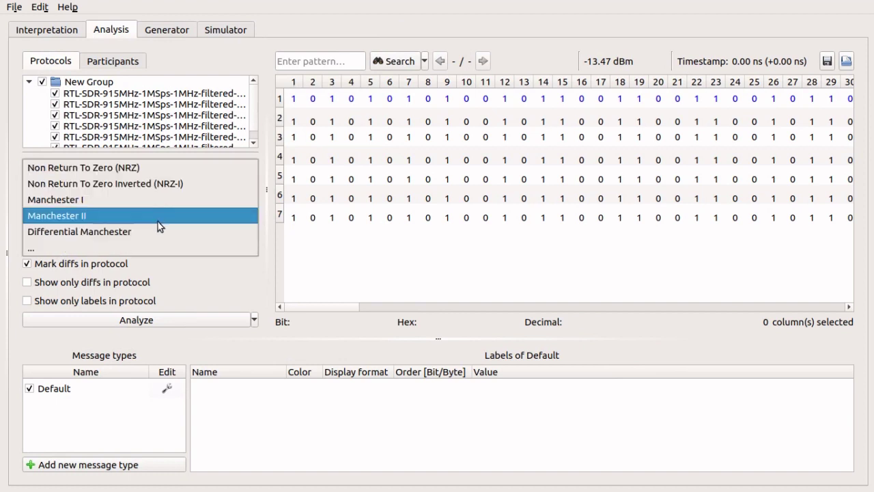
{"action": "left_click", "coordinate": [154, 217]}
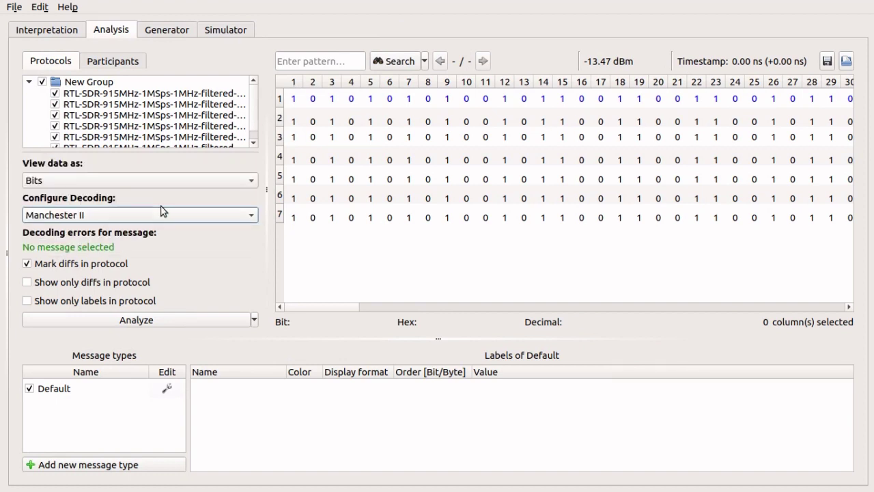
{"action": "left_click", "coordinate": [161, 213]}
{"action": "left_click", "coordinate": [163, 201]}
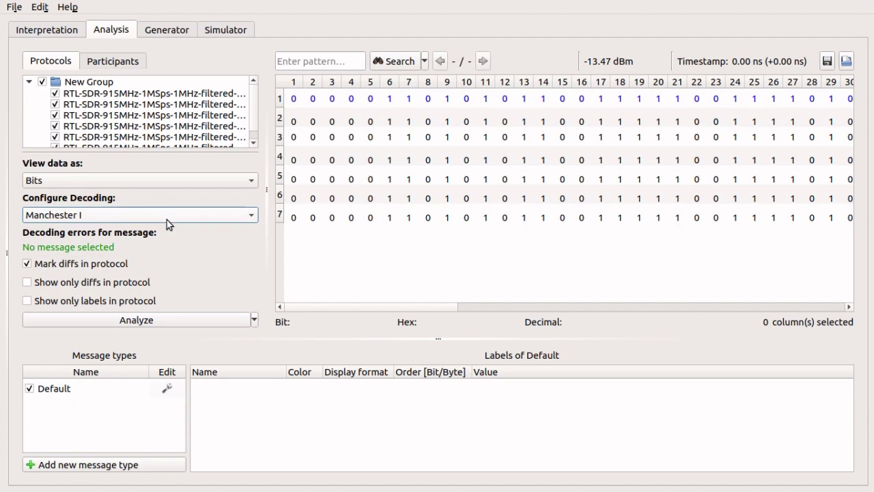
{"action": "left_click", "coordinate": [166, 217]}
{"action": "left_click", "coordinate": [158, 232]}
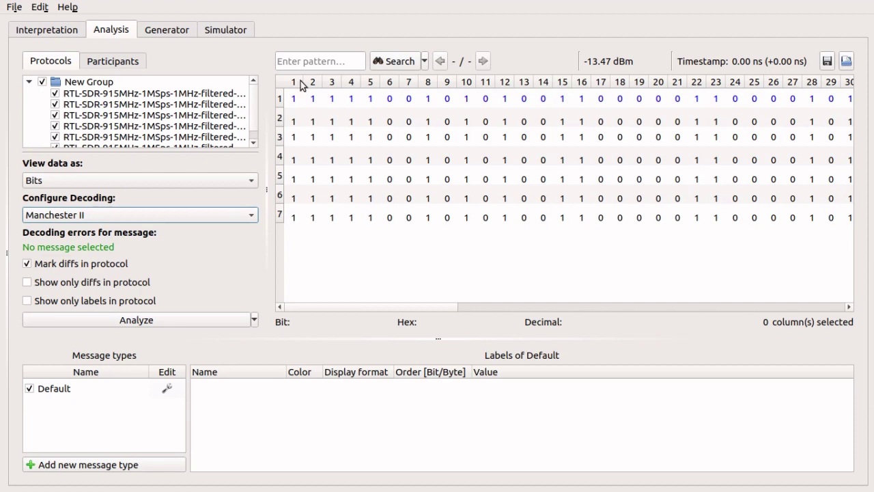
{"action": "key", "text": "alt+Tab"}
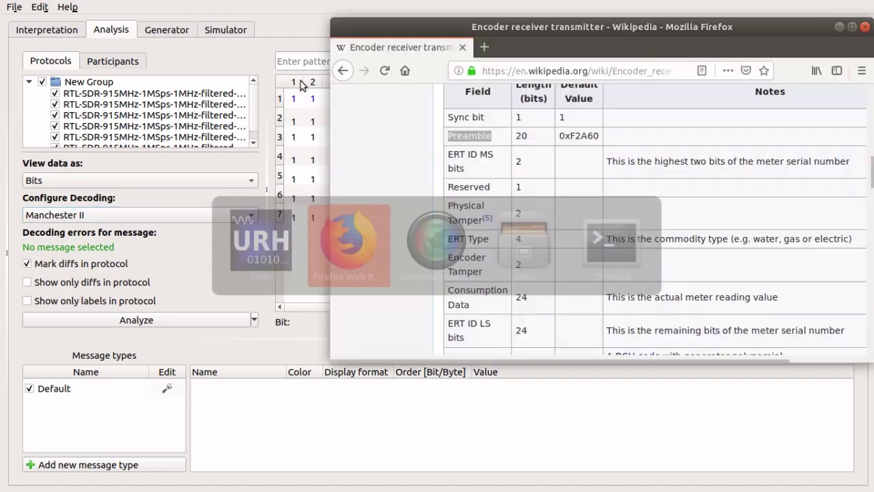
Maximize Firefox, highlight 'Sync bit' in the SCM packet table, then return to URH
{"action": "left_click", "coordinate": [853, 26]}
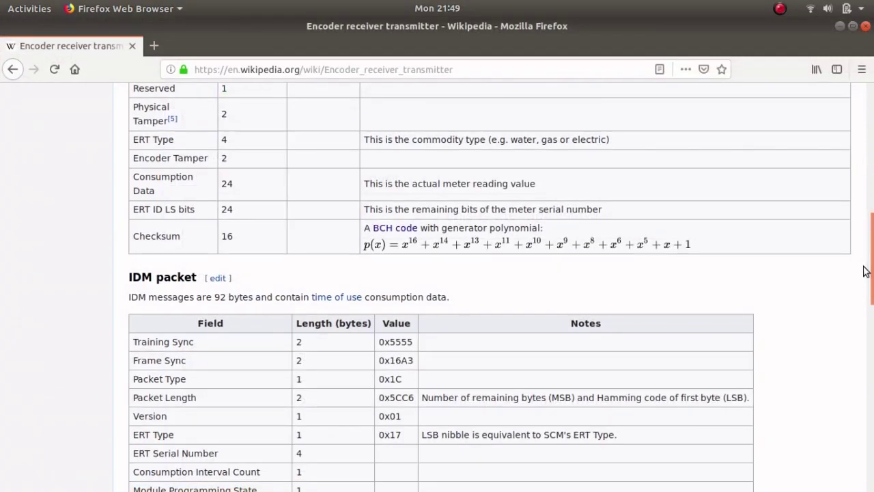
{"action": "left_click_drag", "start_coordinate": [871, 272], "coordinate": [871, 232]}
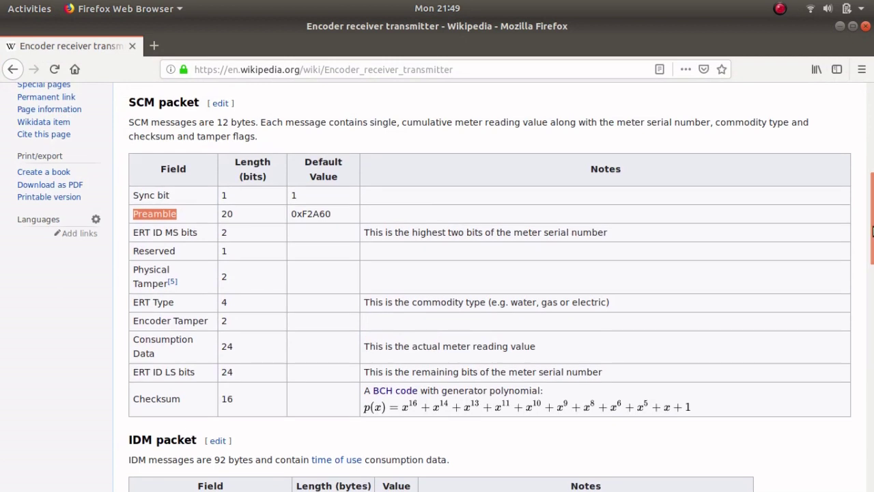
{"action": "left_click", "coordinate": [185, 187]}
{"action": "left_click_drag", "start_coordinate": [186, 187], "coordinate": [133, 195]}
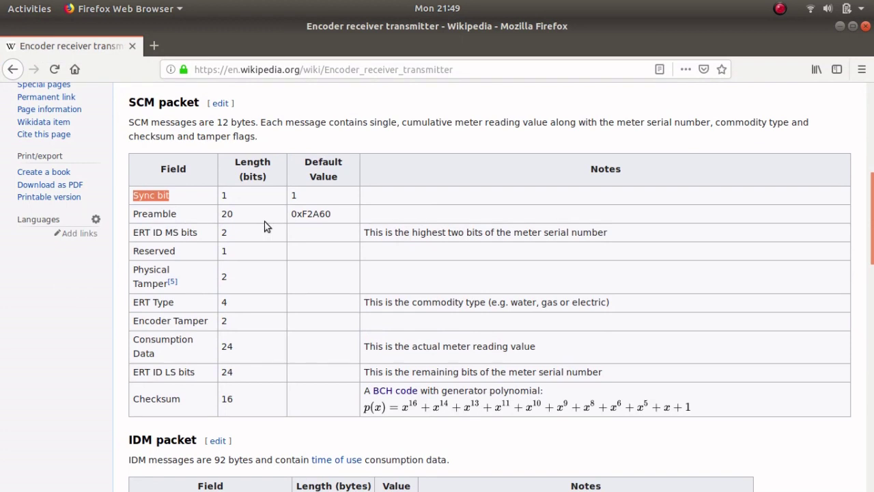
{"action": "key", "text": "alt+Tab"}
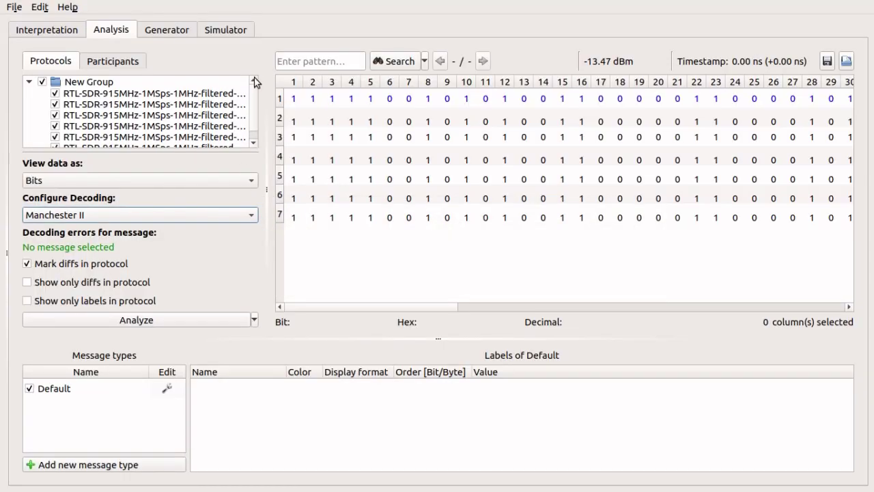
Label bit column 1 as 'Sync bit', then return to the Wikipedia SCM field table
{"action": "left_click", "coordinate": [294, 83]}
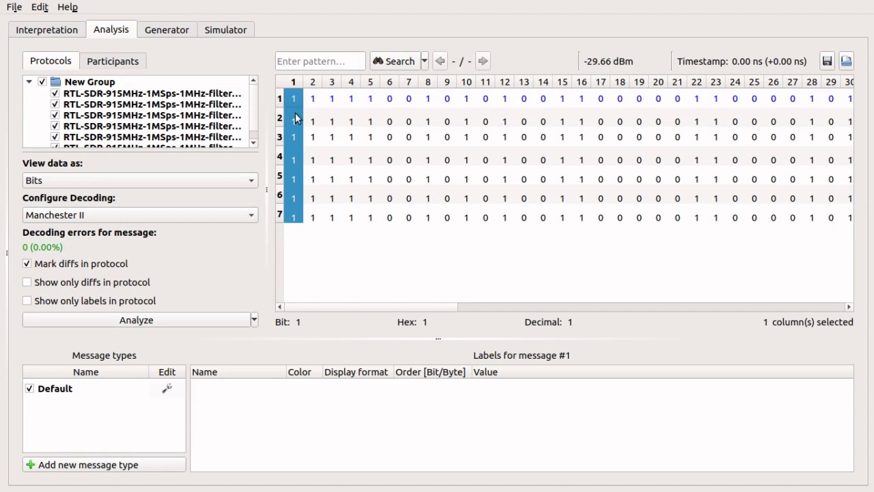
{"action": "right_click", "coordinate": [295, 118]}
{"action": "left_click", "coordinate": [304, 109]}
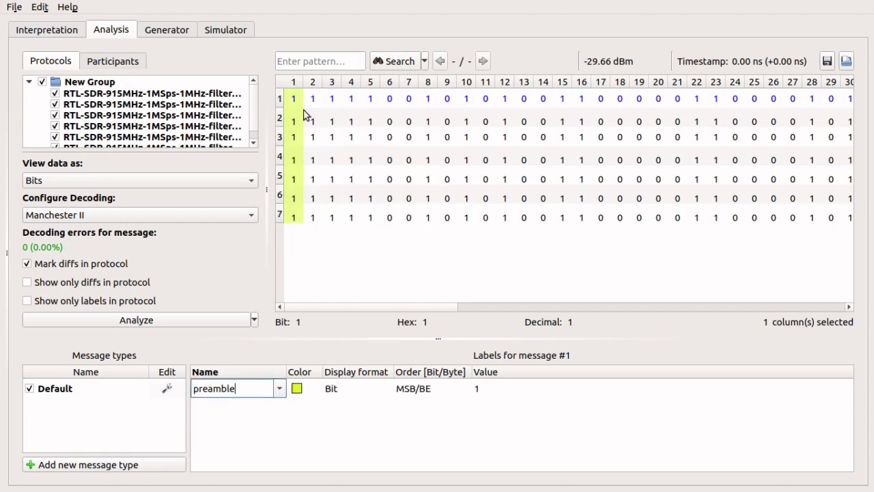
{"action": "key", "text": "BackSpace"}
{"action": "key", "text": "BackSpace"}
{"action": "key", "text": "BackSpace"}
{"action": "key", "text": "BackSpace"}
{"action": "key", "text": "BackSpace"}
{"action": "key", "text": "BackSpace"}
{"action": "key", "text": "BackSpace"}
{"action": "key", "text": "BackSpace"}
{"action": "type", "text": "Sync bit"}
{"action": "key", "text": "Return"}
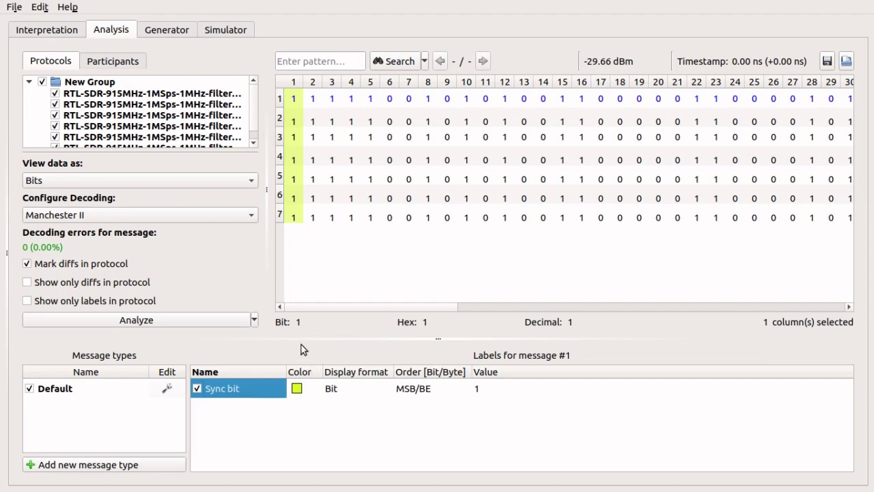
{"action": "key", "text": "alt+Tab"}
{"action": "left_click", "coordinate": [169, 216]}
Label bit columns 2–21 as 'preamble', then pick out the ERT ID MS bits field name
{"action": "double_click", "coordinate": [170, 215]}
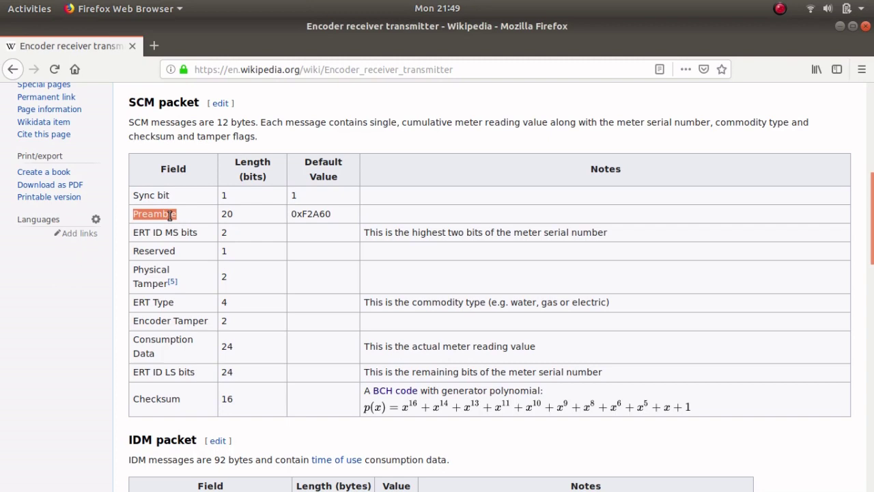
{"action": "key", "text": "alt+Tab"}
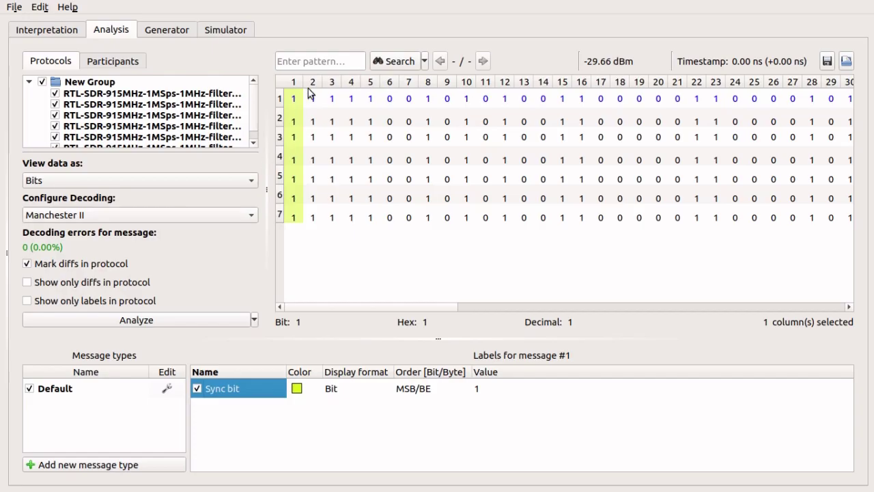
{"action": "left_click_drag", "start_coordinate": [312, 83], "coordinate": [675, 97]}
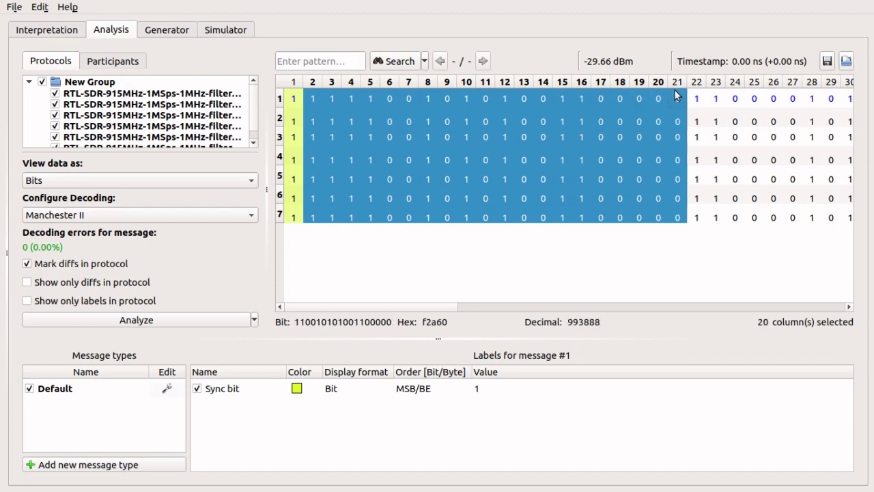
{"action": "right_click", "coordinate": [641, 120]}
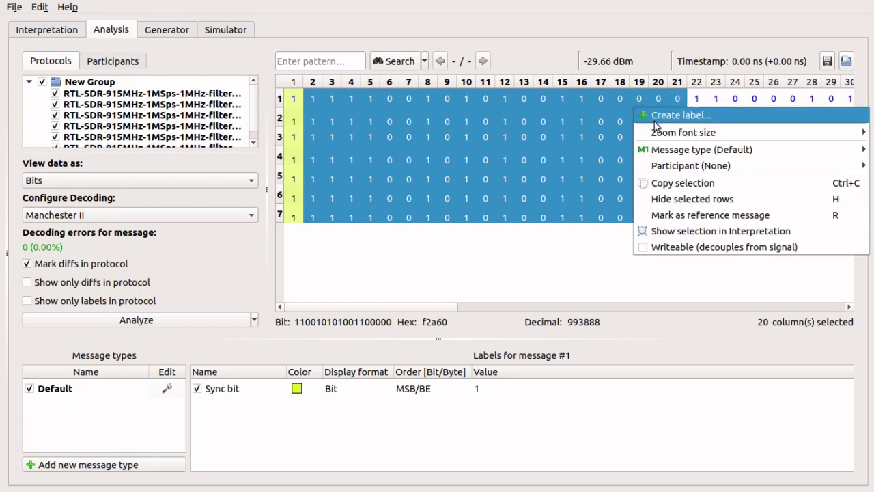
{"action": "left_click", "coordinate": [655, 120]}
{"action": "type", "text": "preamble"}
{"action": "key", "text": "Return"}
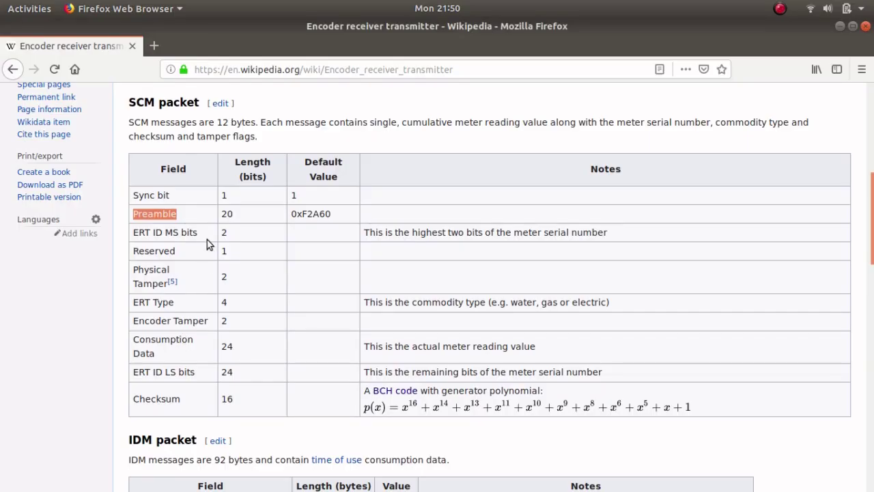
{"action": "left_click_drag", "start_coordinate": [201, 234], "coordinate": [120, 240]}
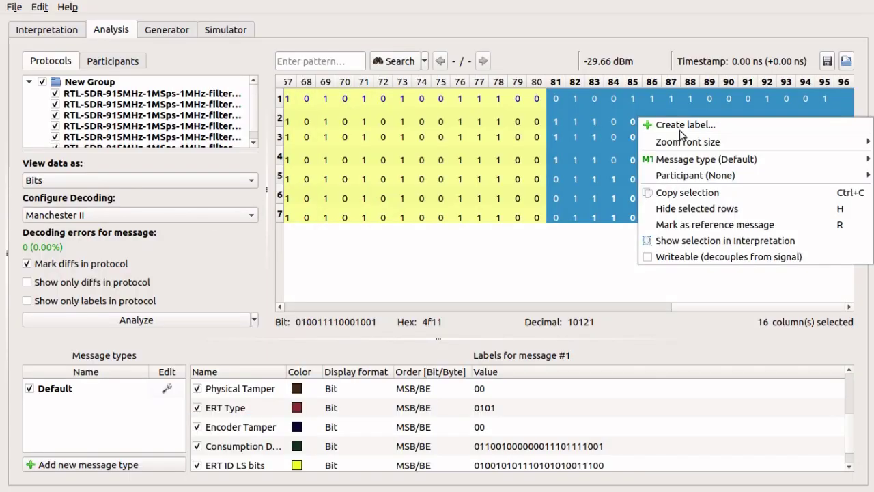
Create a label over columns 81–96 named 'Checksum'
{"action": "left_click", "coordinate": [680, 129]}
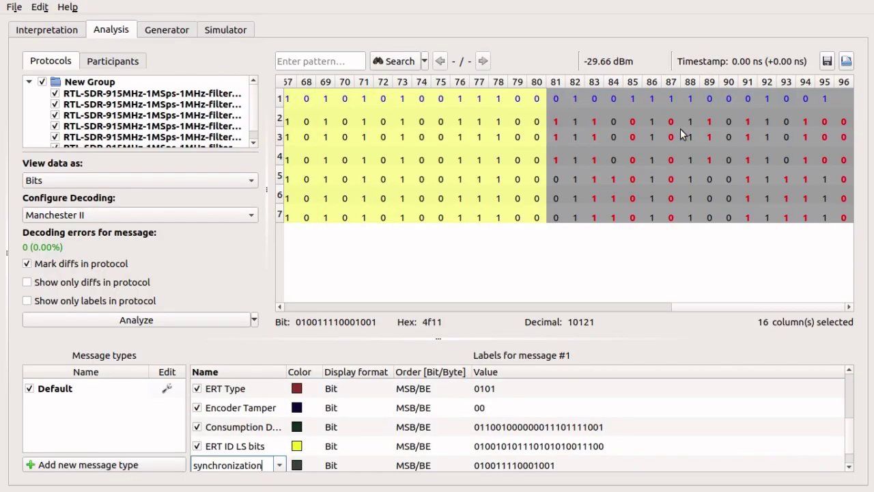
{"action": "key", "text": "BackSpace"}
{"action": "key", "text": "BackSpace"}
{"action": "key", "text": "BackSpace"}
{"action": "key", "text": "BackSpace"}
{"action": "key", "text": "BackSpace"}
{"action": "key", "text": "BackSpace"}
{"action": "key", "text": "BackSpace"}
{"action": "key", "text": "BackSpace"}
{"action": "key", "text": "BackSpace"}
{"action": "key", "text": "BackSpace"}
{"action": "key", "text": "BackSpace"}
{"action": "key", "text": "BackSpace"}
{"action": "key", "text": "BackSpace"}
{"action": "key", "text": "BackSpace"}
{"action": "key", "text": "BackSpace"}
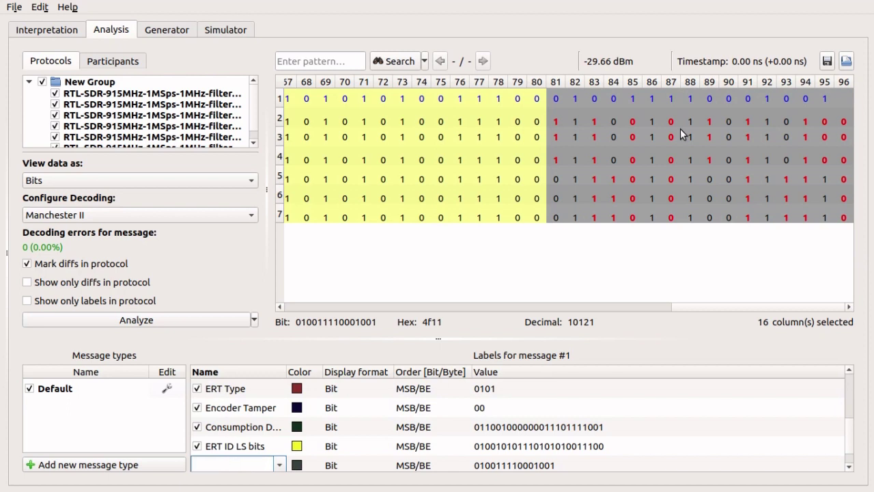
{"action": "type", "text": "Checksum"}
{"action": "key", "text": "Return"}
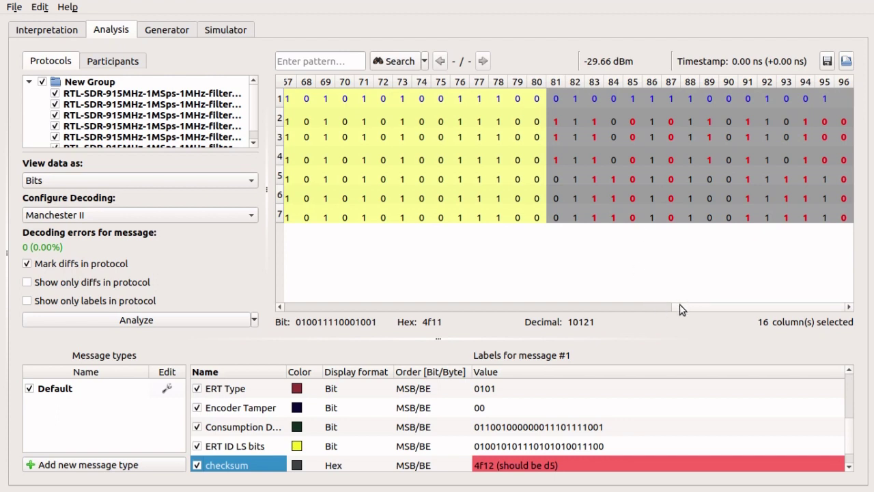
{"action": "left_click_drag", "start_coordinate": [680, 309], "coordinate": [810, 410]}
Set the checksum label to the 16_standard CRC function and clear its polynomial value
{"action": "right_click", "coordinate": [544, 465]}
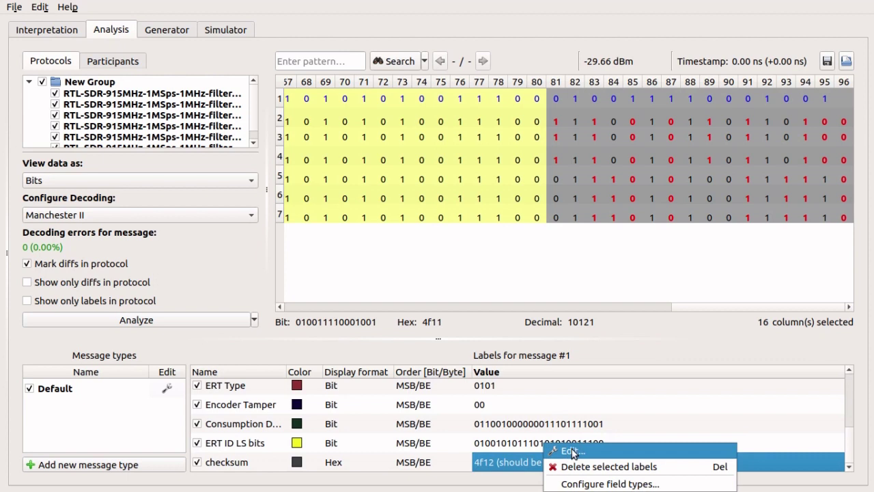
{"action": "left_click", "coordinate": [571, 449]}
{"action": "mouse_move", "coordinate": [652, 345]}
{"action": "left_mouse_down"}
{"action": "mouse_move", "coordinate": [654, 366]}
{"action": "mouse_move", "coordinate": [654, 346]}
{"action": "left_mouse_up"}
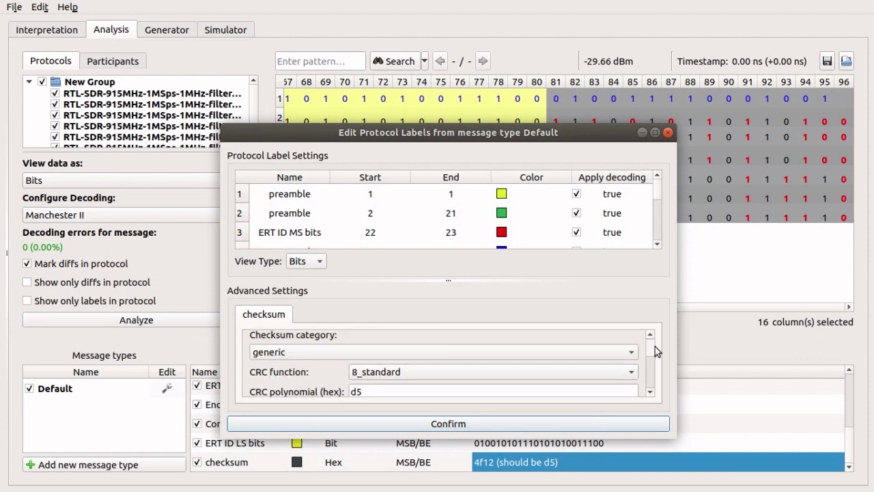
{"action": "left_click", "coordinate": [631, 379]}
{"action": "left_click", "coordinate": [629, 387]}
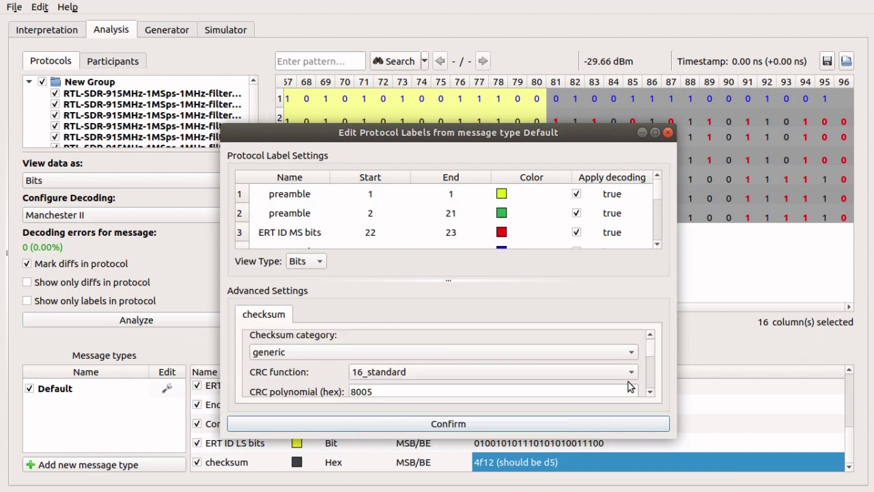
{"action": "left_click", "coordinate": [629, 387]}
{"action": "key", "text": "BackSpace"}
{"action": "key", "text": "BackSpace"}
{"action": "key", "text": "BackSpace"}
{"action": "key", "text": "BackSpace"}
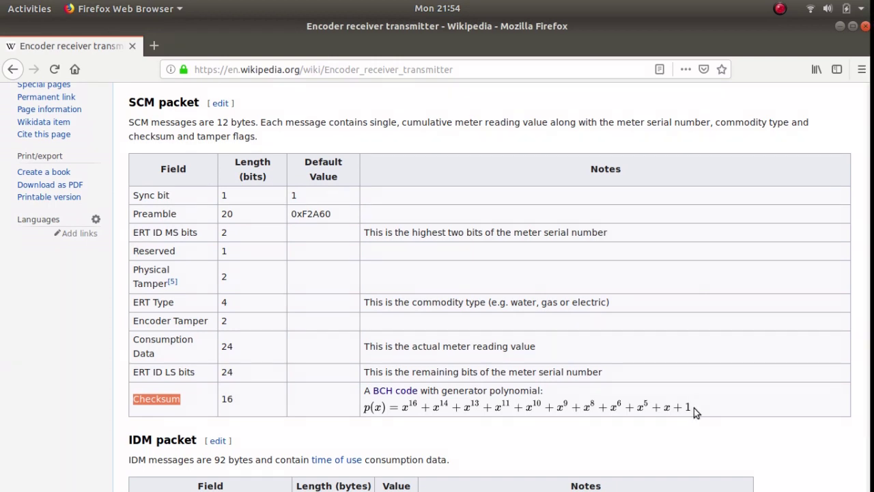
Enter CRC polynomial 6f63 for the checksum label and confirm
{"action": "key", "text": "alt+Tab"}
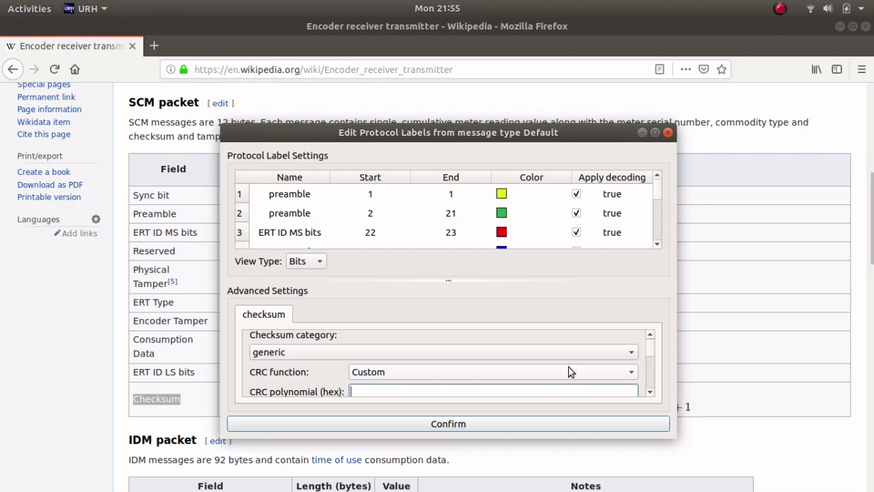
{"action": "type", "text": "6f63"}
{"action": "key", "text": "Tab"}
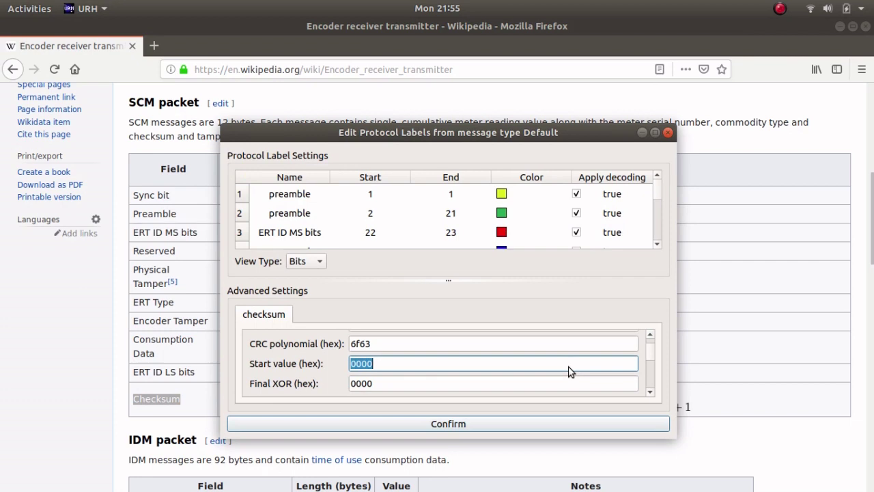
{"action": "key", "text": "Tab"}
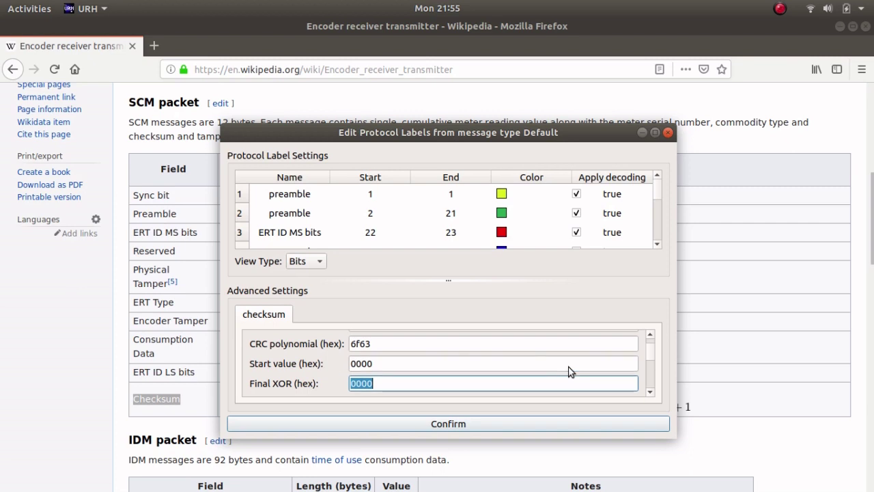
{"action": "key", "text": "Tab"}
{"action": "key", "text": "Tab"}
{"action": "key", "text": "shift+Tab"}
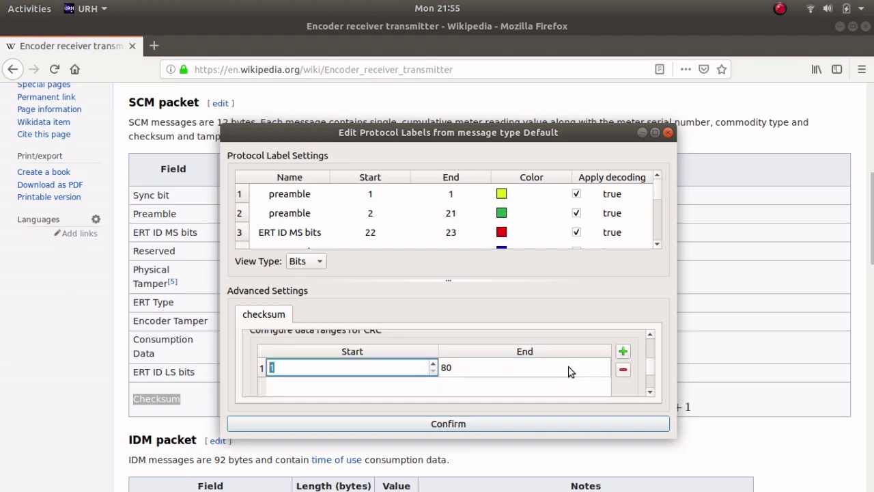
{"action": "left_click", "coordinate": [505, 422]}
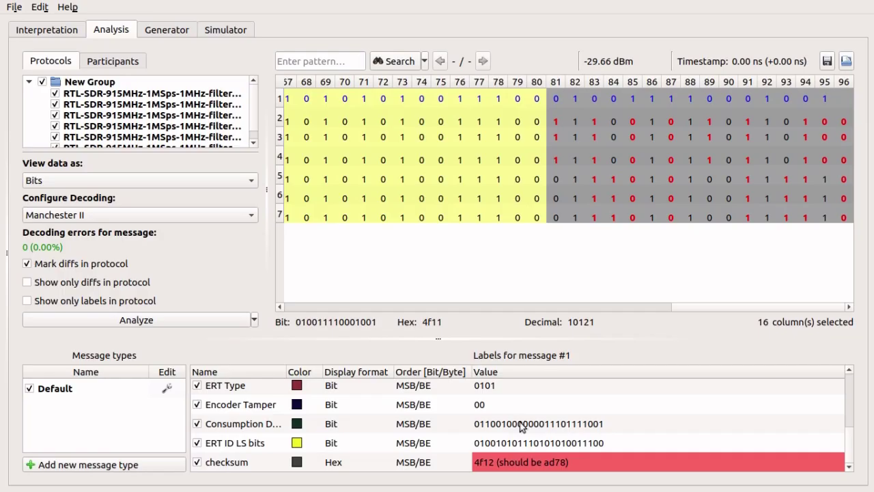
Change the checksum's CRC data range start to 22 and apply it
{"action": "right_click", "coordinate": [566, 458]}
{"action": "left_click", "coordinate": [585, 396]}
{"action": "scroll", "coordinate": [655, 346], "scroll_direction": "down", "scroll_amount": 3}
{"action": "scroll", "coordinate": [656, 348], "scroll_direction": "down", "scroll_amount": 5}
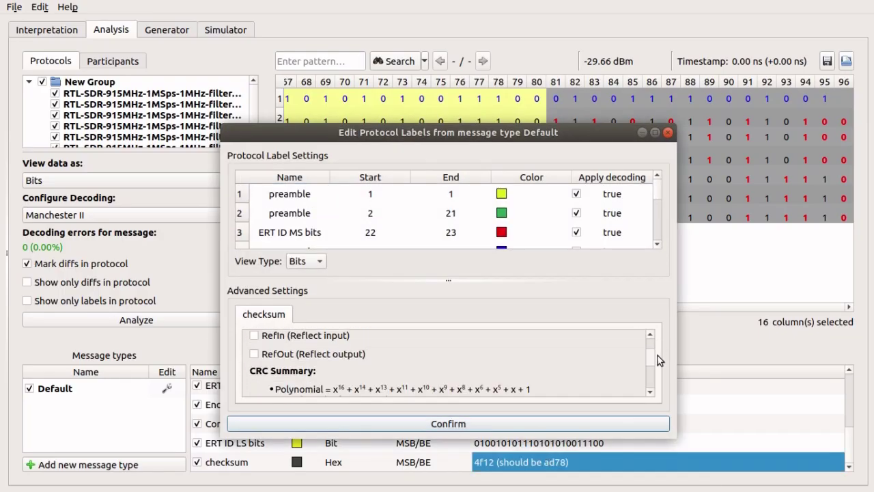
{"action": "double_click", "coordinate": [389, 367]}
{"action": "type", "text": "7"}
{"action": "key", "text": "Return"}
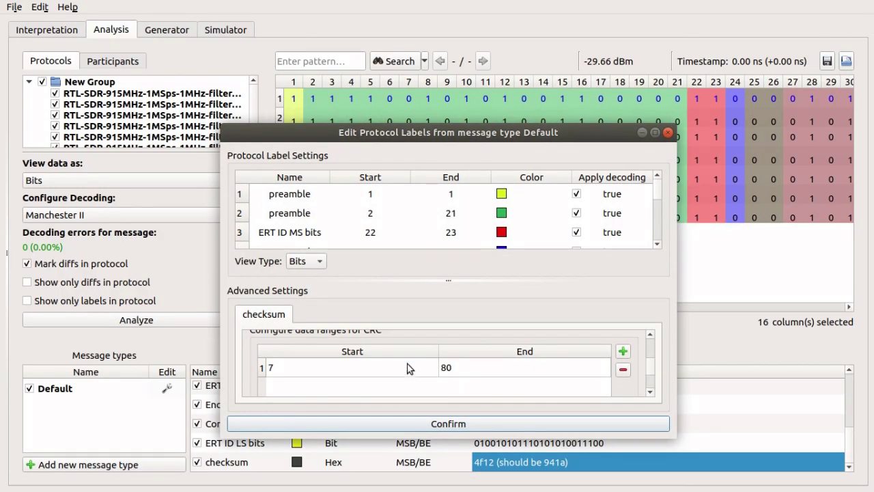
{"action": "double_click", "coordinate": [408, 365]}
{"action": "type", "text": "22"}
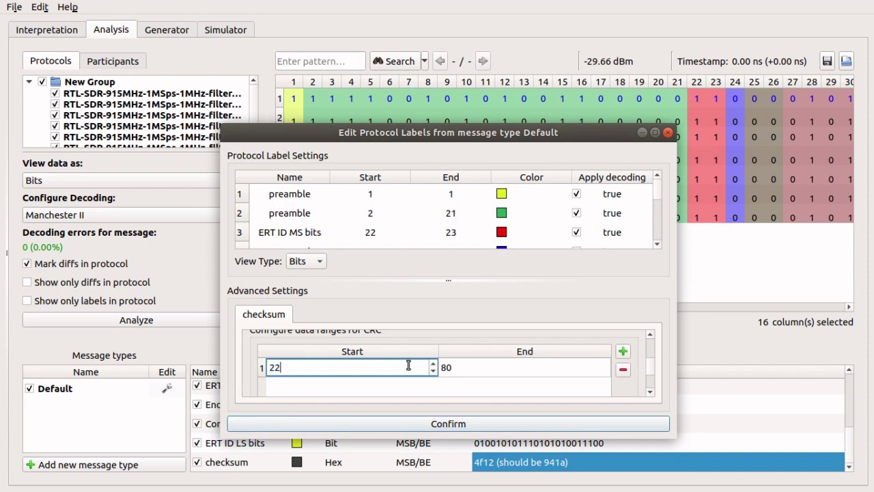
{"action": "left_click", "coordinate": [464, 424]}
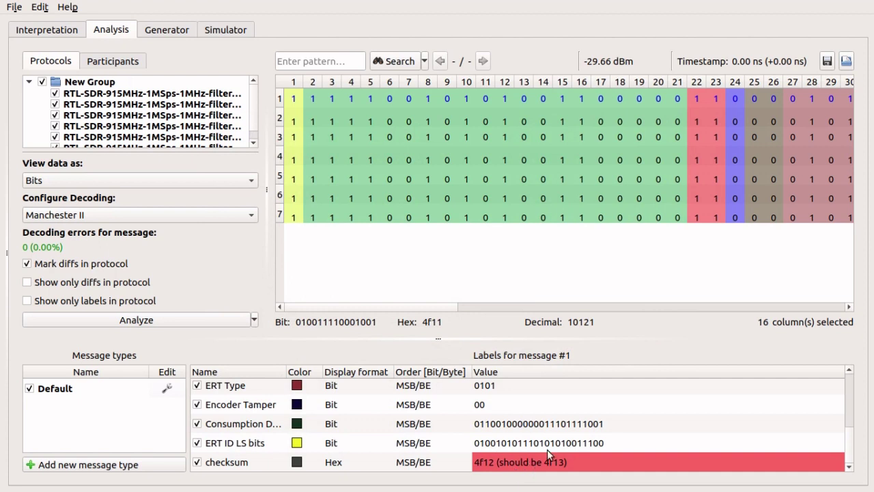
Bring columns 81–96 into view and check each message's checksum, e.g. message 4 reading e5b4
{"action": "left_click_drag", "start_coordinate": [440, 310], "coordinate": [872, 369]}
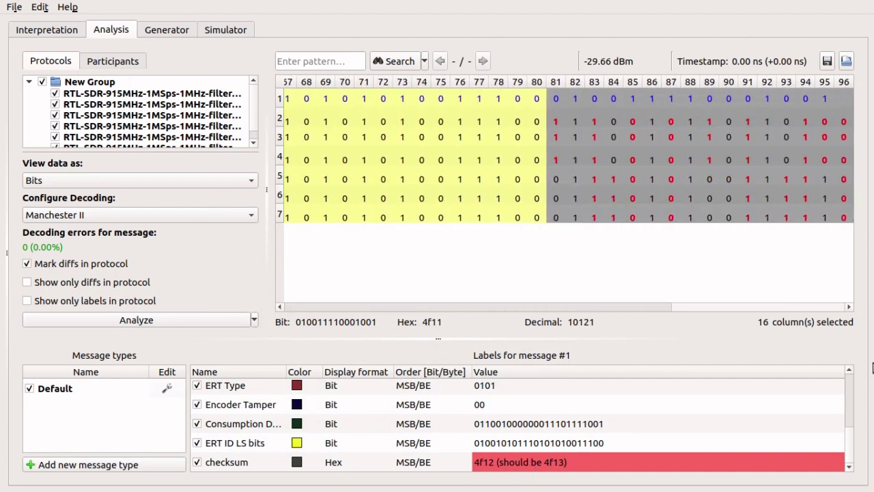
{"action": "left_click", "coordinate": [734, 124]}
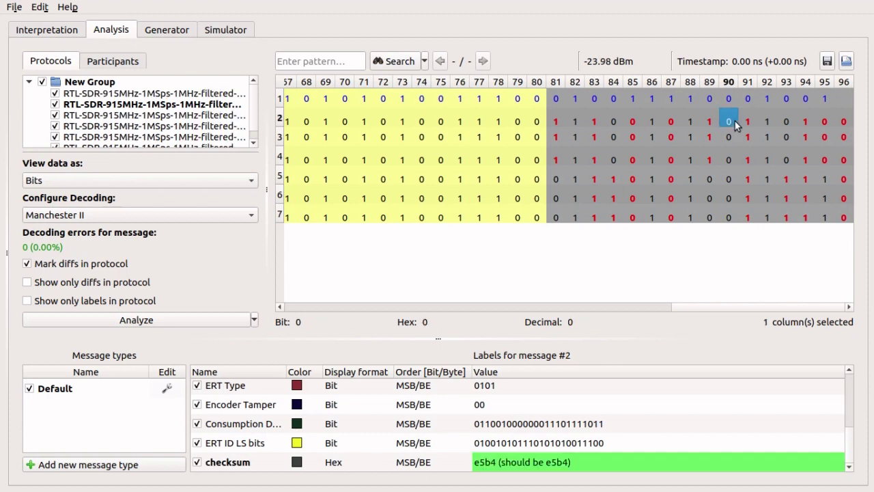
{"action": "key", "text": "Down"}
{"action": "key", "text": "Down"}
{"action": "key", "text": "Down"}
{"action": "key", "text": "Down"}
{"action": "key", "text": "Down"}
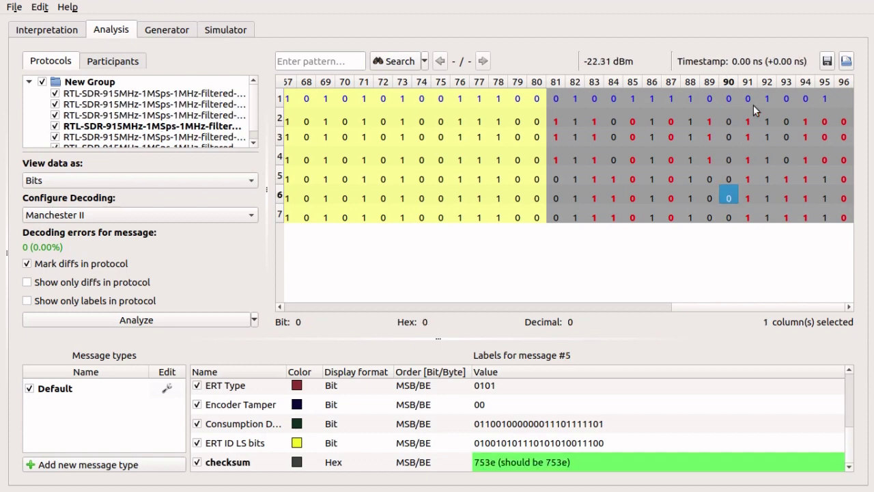
{"action": "key", "text": "Up"}
{"action": "key", "text": "Up"}
{"action": "key", "text": "Up"}
{"action": "key", "text": "Up"}
{"action": "key", "text": "Up"}
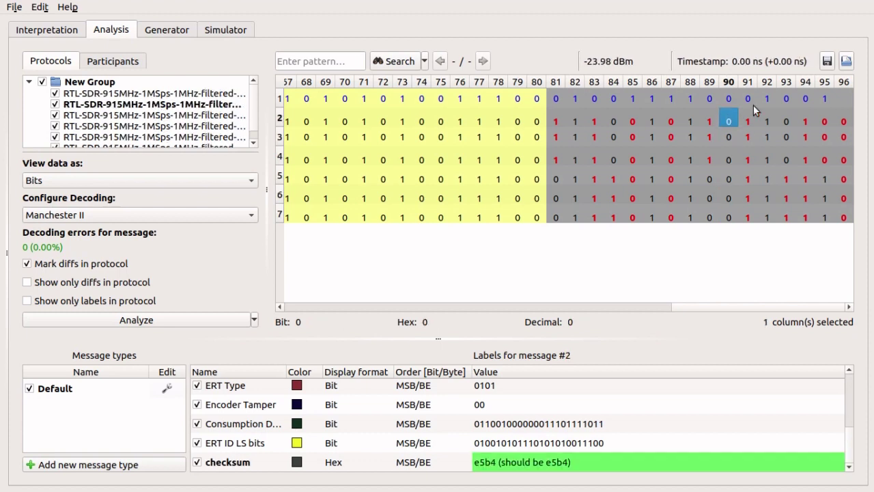
{"action": "key", "text": "Left"}
{"action": "key", "text": "Up"}
{"action": "key", "text": "Left"}
{"action": "key", "text": "Left"}
{"action": "key", "text": "Left"}
{"action": "key", "text": "Left"}
{"action": "key", "text": "Left"}
{"action": "key", "text": "Left"}
{"action": "key", "text": "Left"}
{"action": "key", "text": "Left"}
{"action": "key", "text": "Left"}
{"action": "key", "text": "Down"}
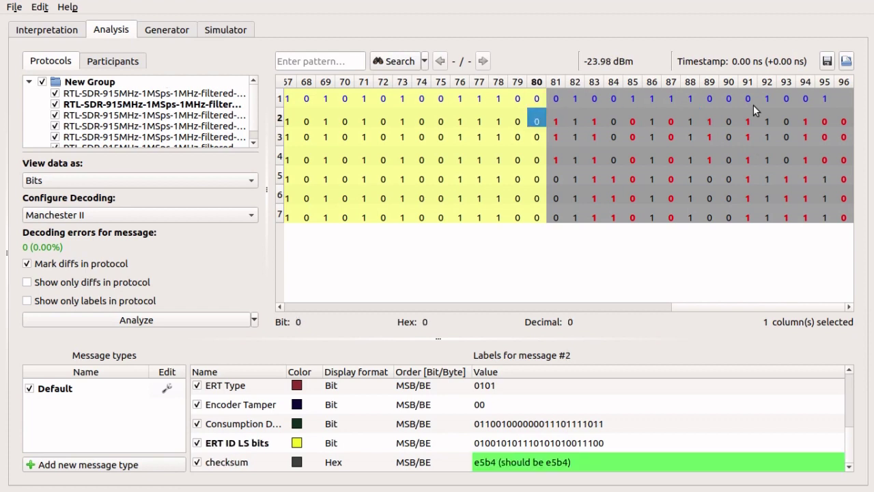
{"action": "left_click", "coordinate": [561, 127]}
{"action": "left_click", "coordinate": [564, 137]}
{"action": "left_click", "coordinate": [555, 159]}
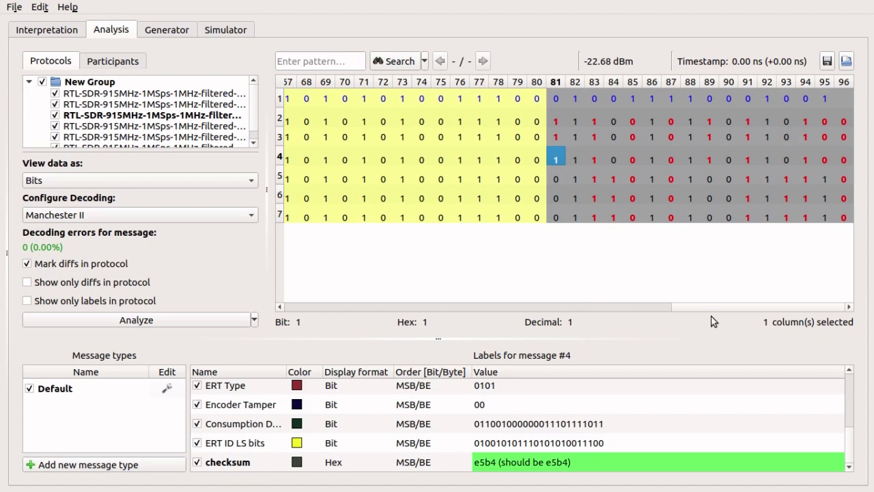
Set the consumption and ERT ID LS bits labels' display format to Decimal
{"action": "left_click", "coordinate": [442, 427]}
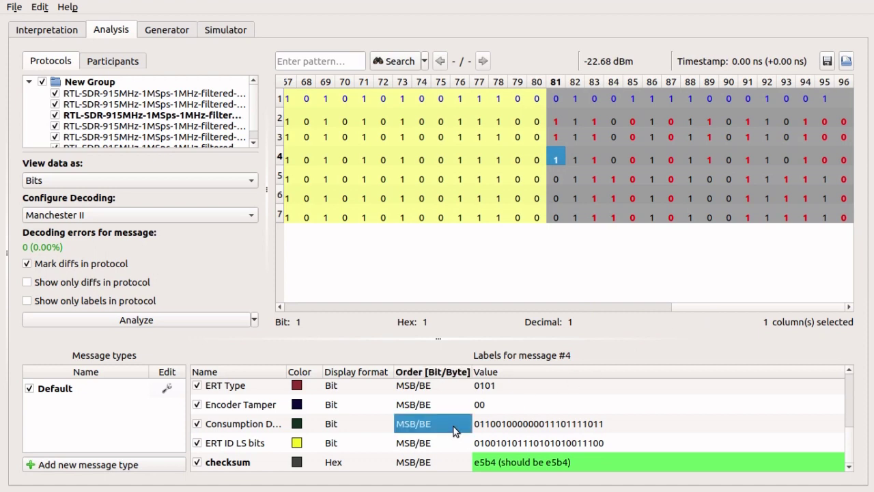
{"action": "left_click", "coordinate": [358, 425]}
{"action": "left_click", "coordinate": [366, 433]}
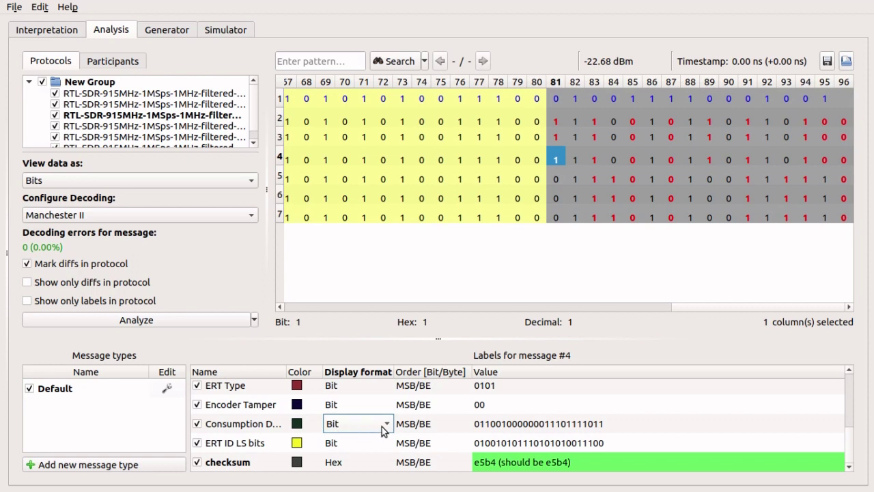
{"action": "left_click", "coordinate": [382, 426]}
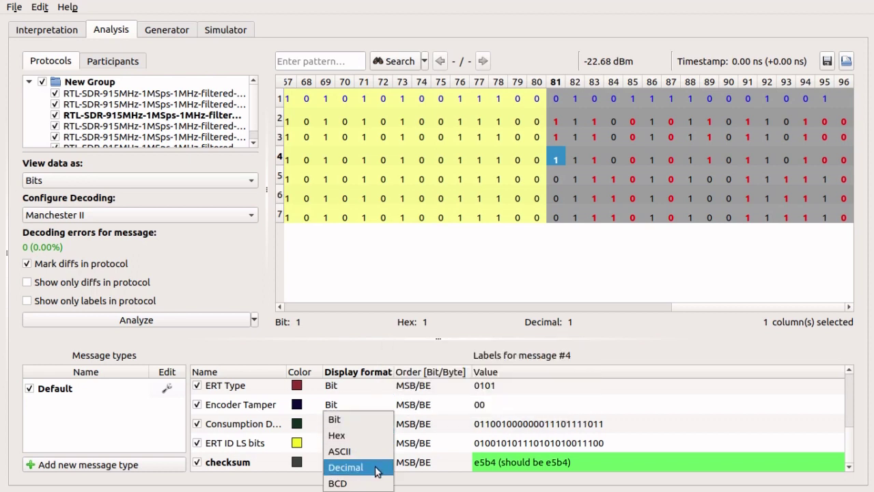
{"action": "left_click", "coordinate": [377, 469]}
{"action": "left_click", "coordinate": [385, 447]}
{"action": "left_click", "coordinate": [387, 449]}
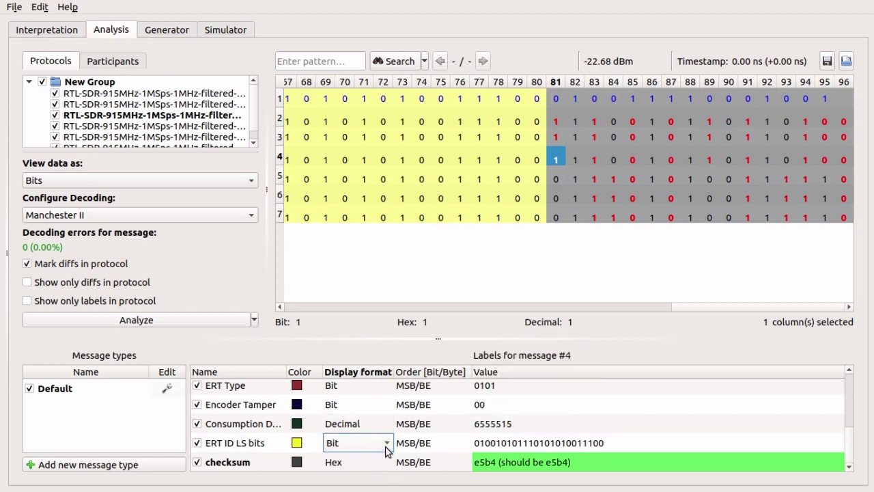
{"action": "left_click", "coordinate": [387, 445]}
{"action": "left_click", "coordinate": [381, 467]}
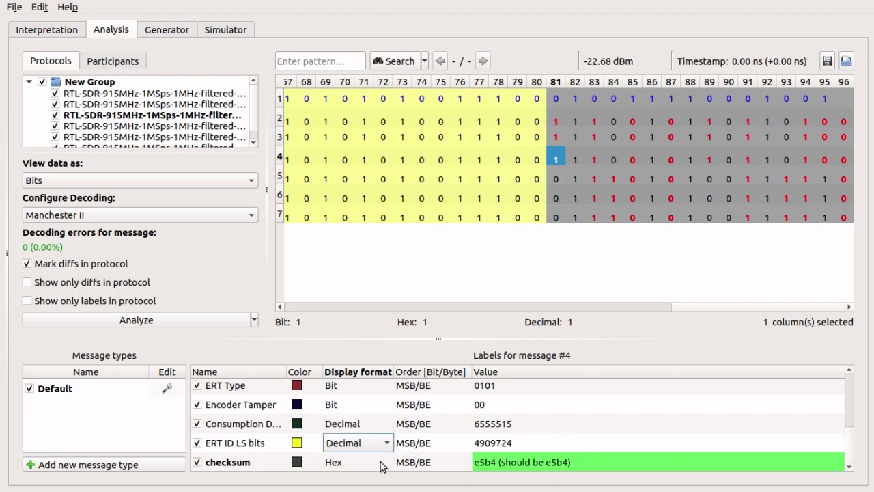
{"action": "left_click", "coordinate": [382, 464]}
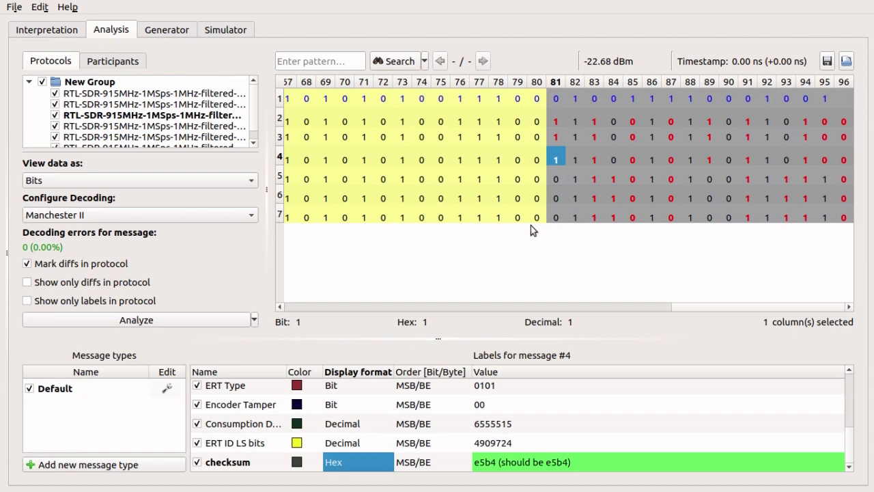
{"action": "mouse_move", "coordinate": [560, 147]}
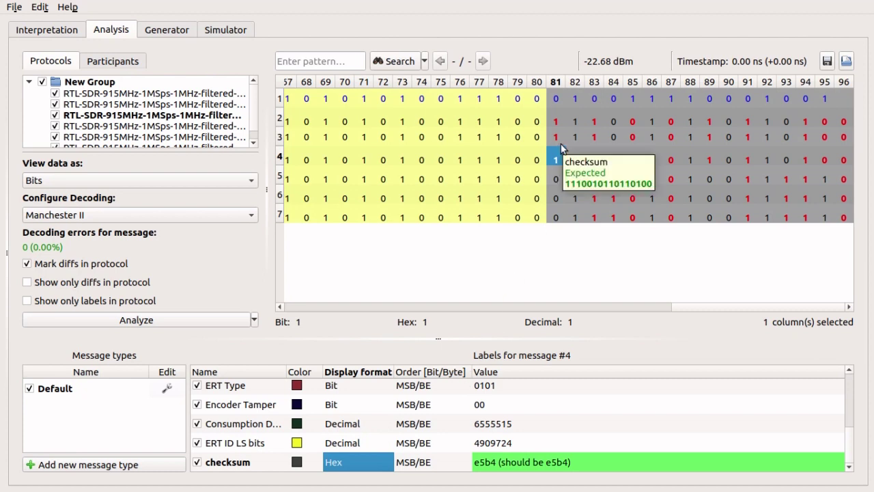
{"action": "left_click", "coordinate": [539, 174]}
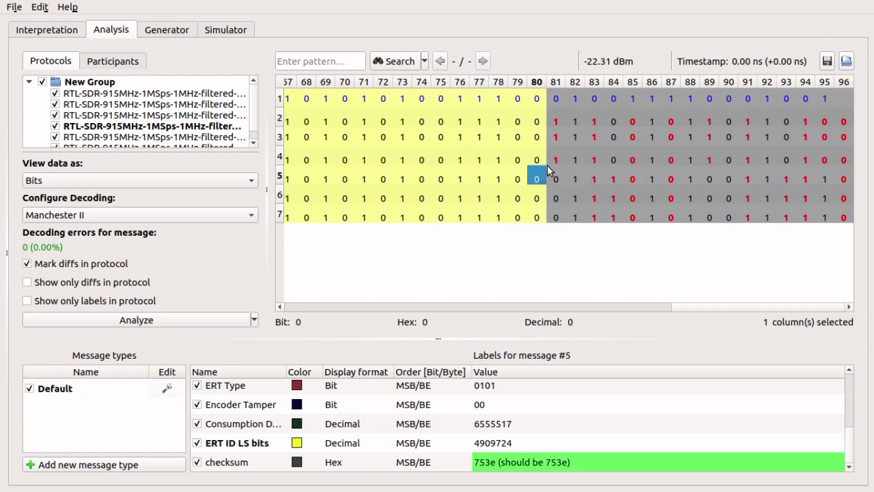
{"action": "key", "text": "Down"}
{"action": "key", "text": "Up"}
{"action": "key", "text": "Up"}
{"action": "key", "text": "Up"}
{"action": "key", "text": "Up"}
{"action": "key", "text": "Down"}
{"action": "key", "text": "Down"}
{"action": "key", "text": "Down"}
{"action": "key", "text": "Down"}
{"action": "key", "text": "Down"}
{"action": "key", "text": "Up"}
{"action": "key", "text": "Up"}
{"action": "key", "text": "Up"}
{"action": "key", "text": "Up"}
{"action": "key", "text": "Up"}
{"action": "key", "text": "Up"}
{"action": "key", "text": "Down"}
{"action": "key", "text": "Down"}
{"action": "key", "text": "Down"}
{"action": "key", "text": "Down"}
{"action": "key", "text": "Down"}
{"action": "key", "text": "Down"}
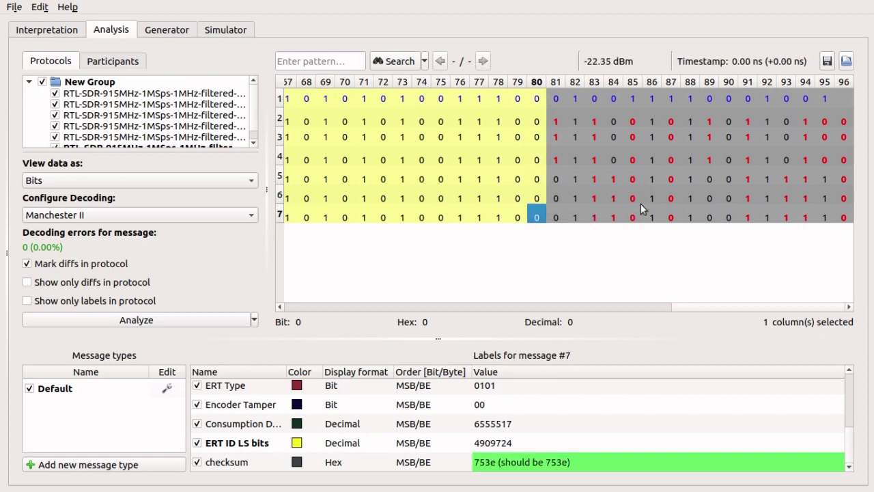
{"action": "mouse_move", "coordinate": [848, 433]}
{"action": "left_mouse_down"}
{"action": "mouse_move", "coordinate": [849, 363]}
{"action": "mouse_move", "coordinate": [854, 418]}
{"action": "left_mouse_up"}
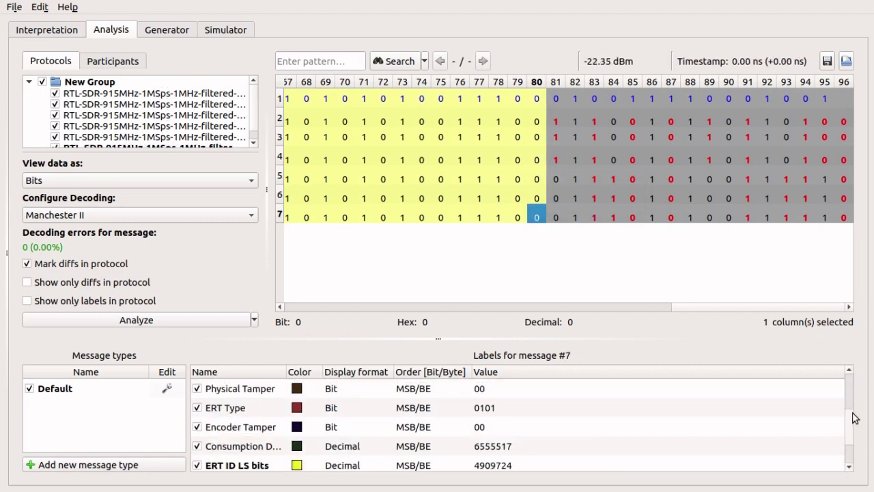